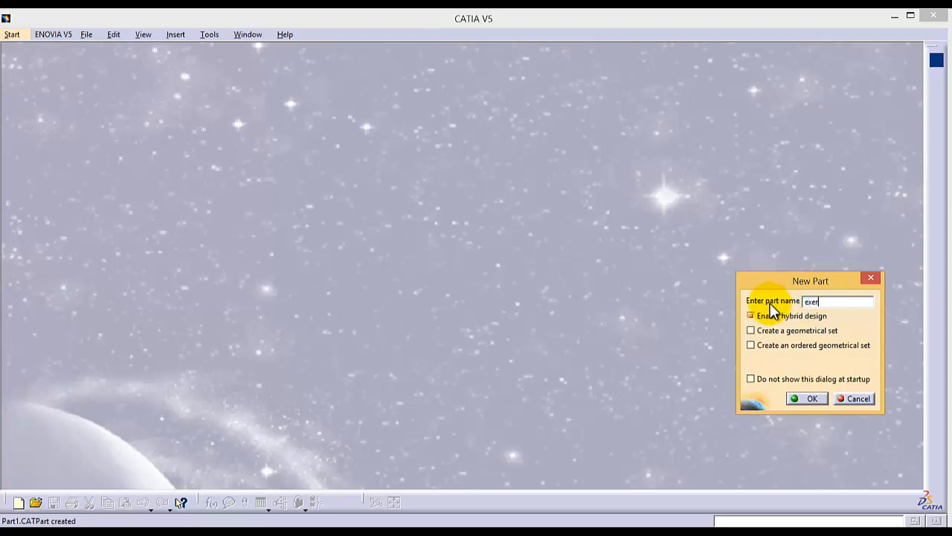
# Create a new part named "exer 3" and start a sketch on the yz plane
pyautogui.write('3')
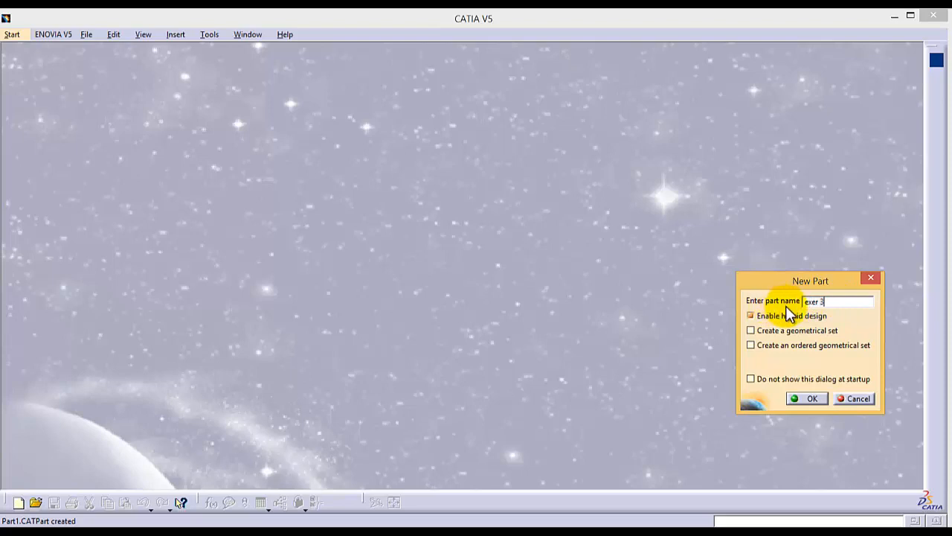
pyautogui.click(812, 399)
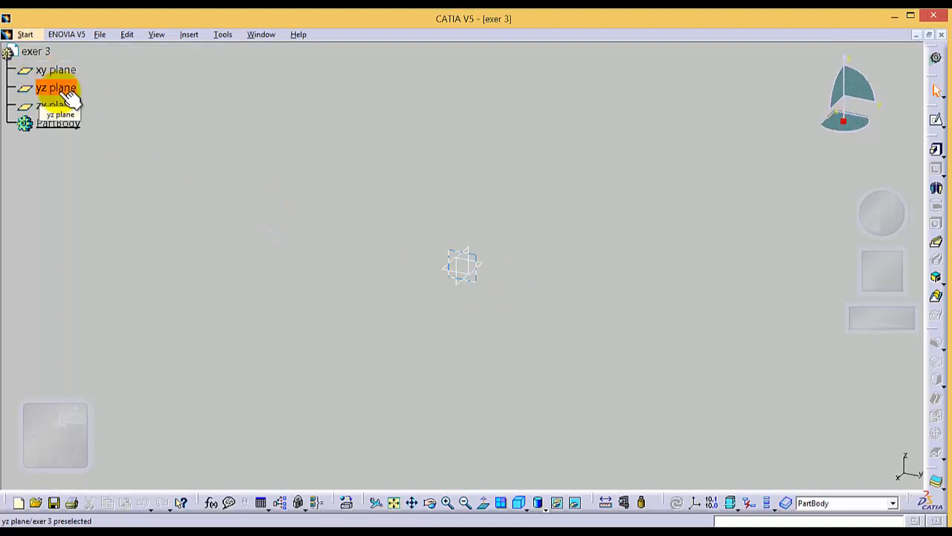
pyautogui.click(57, 92)
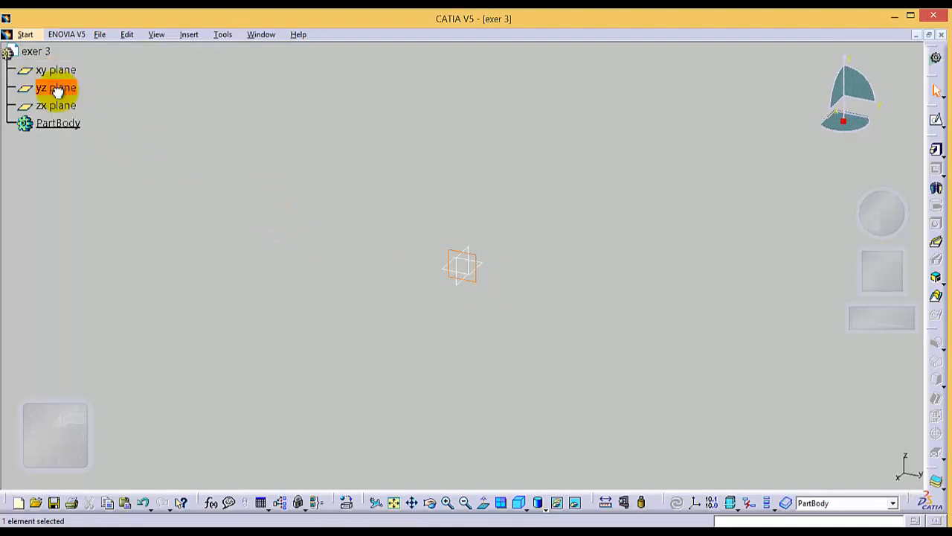
pyautogui.click(936, 122)
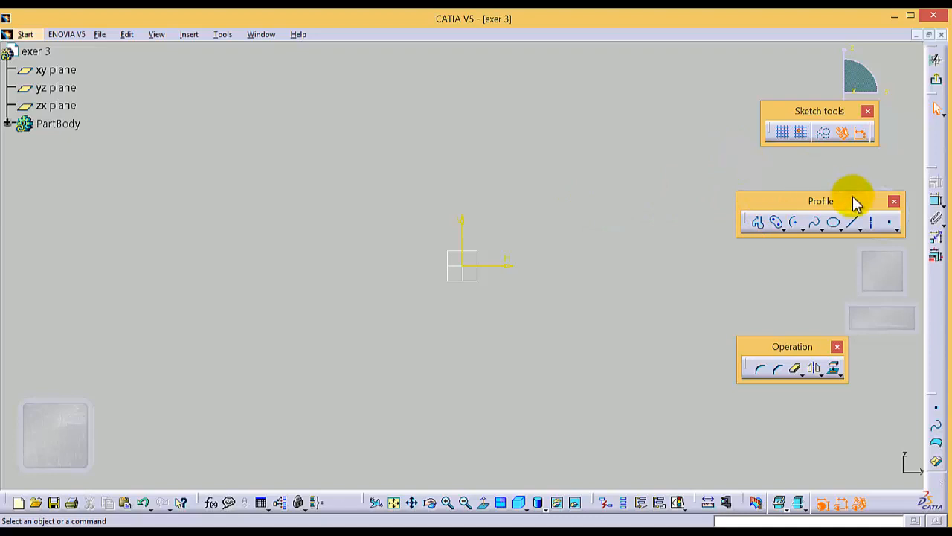
# Draw a vertical construction line about 113 mm long straight up from the sketch origin
pyautogui.click(854, 221)
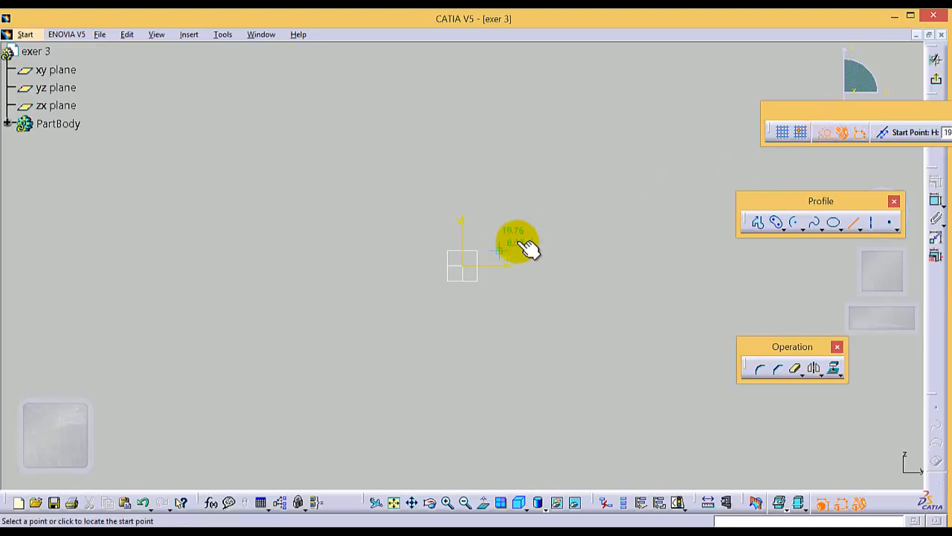
pyautogui.click(464, 265)
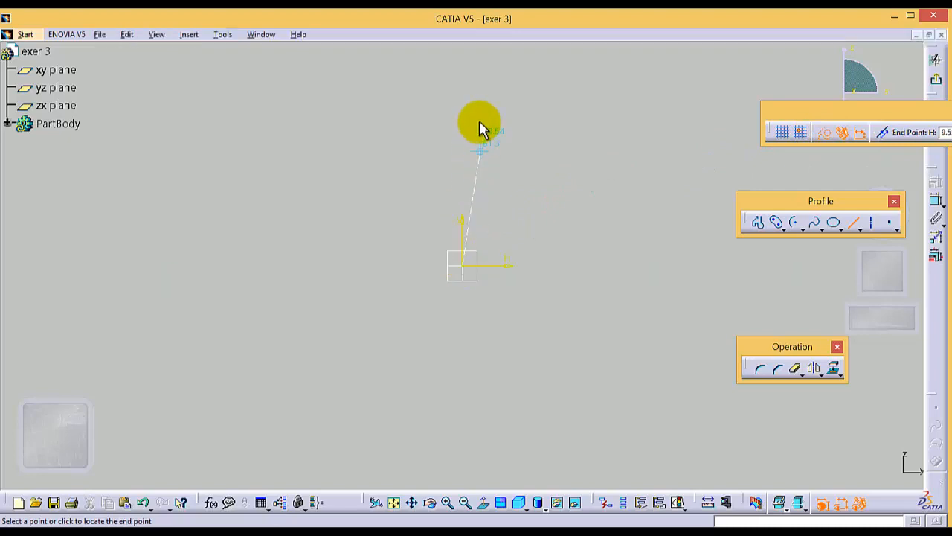
pyautogui.click(461, 53)
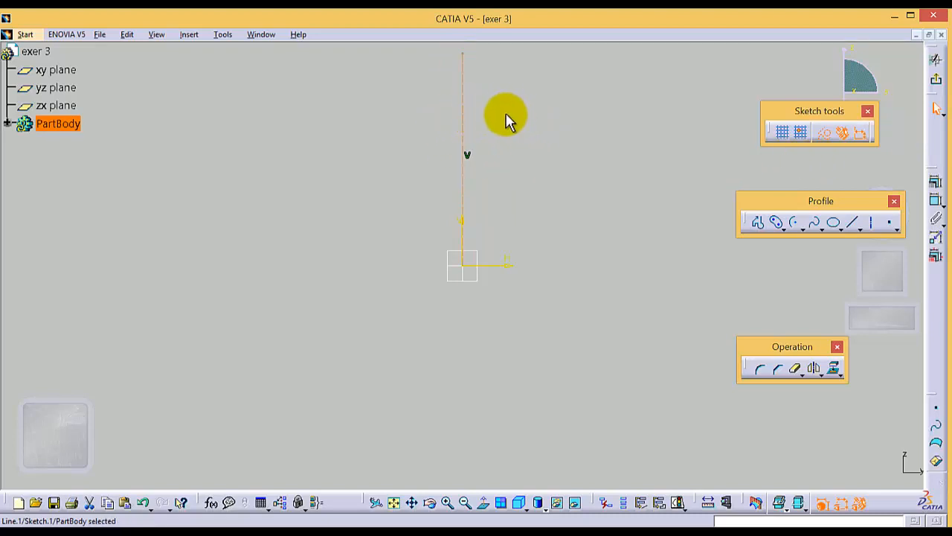
pyautogui.click(543, 148)
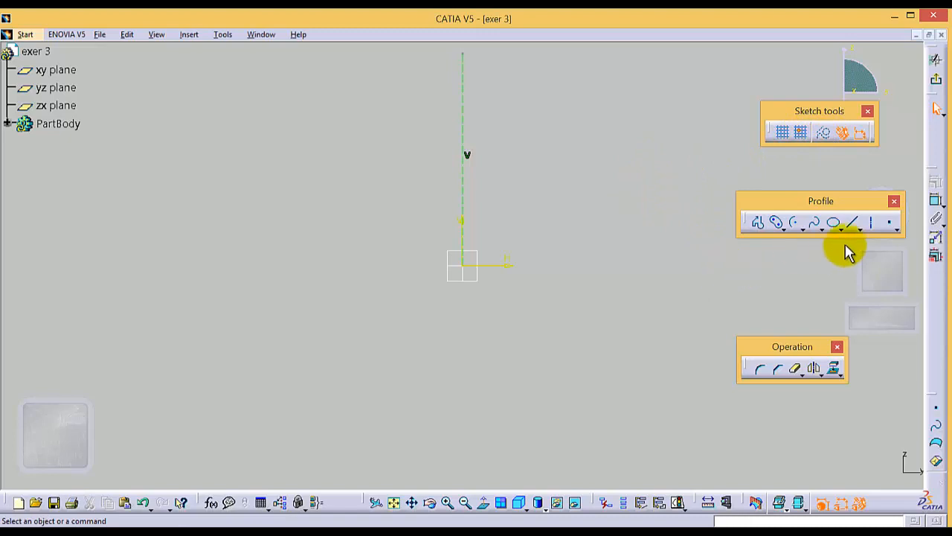
# Draw a circle of about 56 mm diameter centred on the construction line, about 101 mm above the origin
pyautogui.click(785, 230)
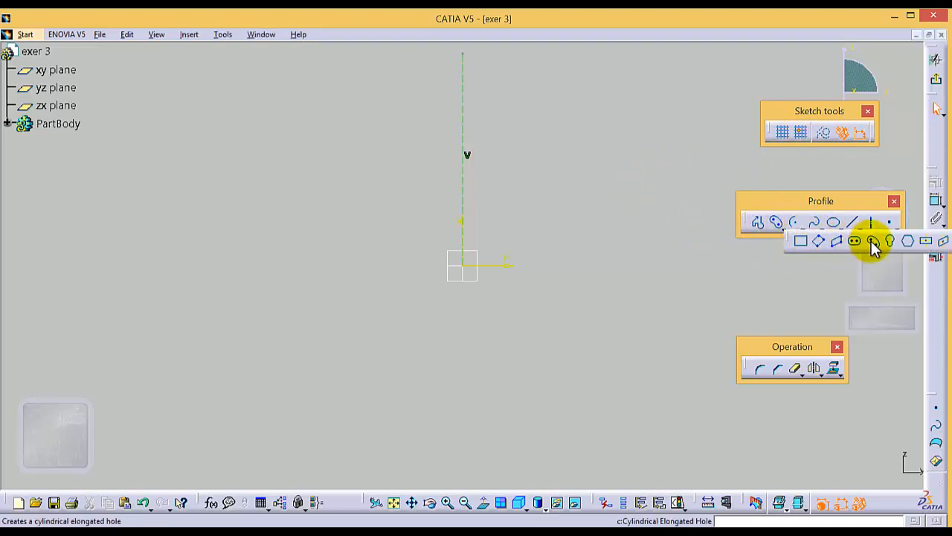
pyautogui.click(803, 230)
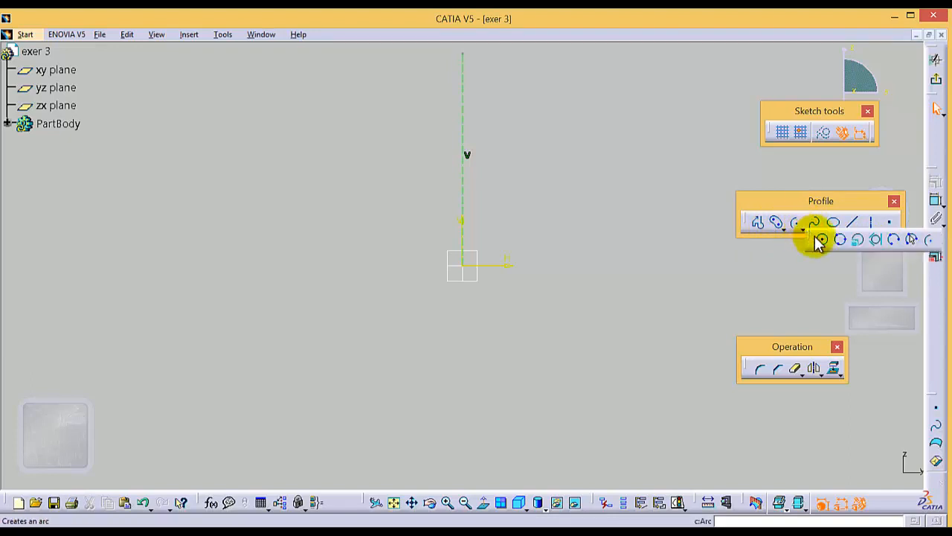
pyautogui.click(820, 240)
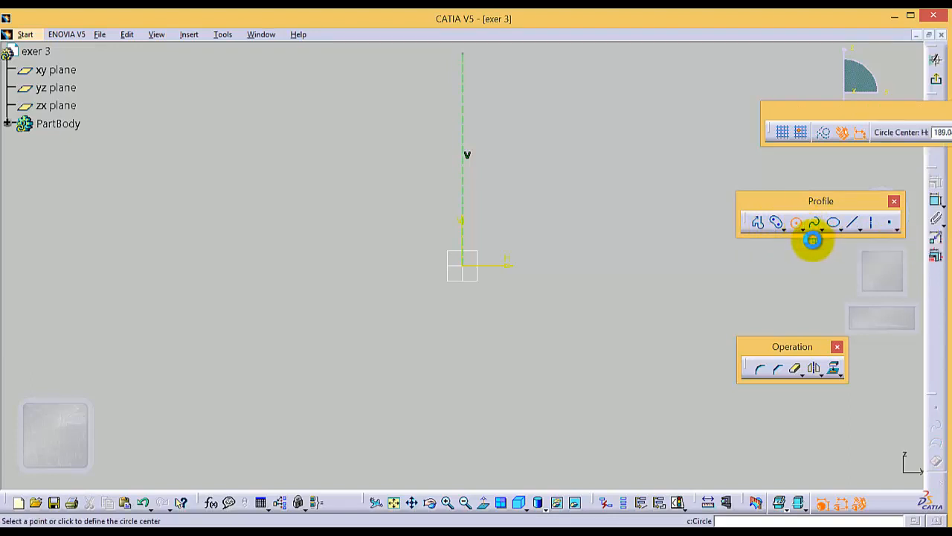
pyautogui.click(463, 77)
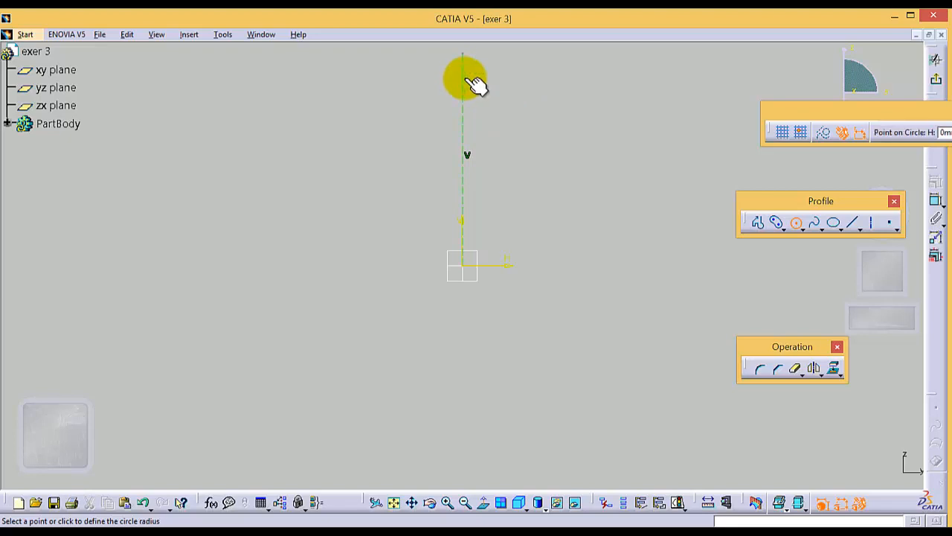
pyautogui.click(510, 100)
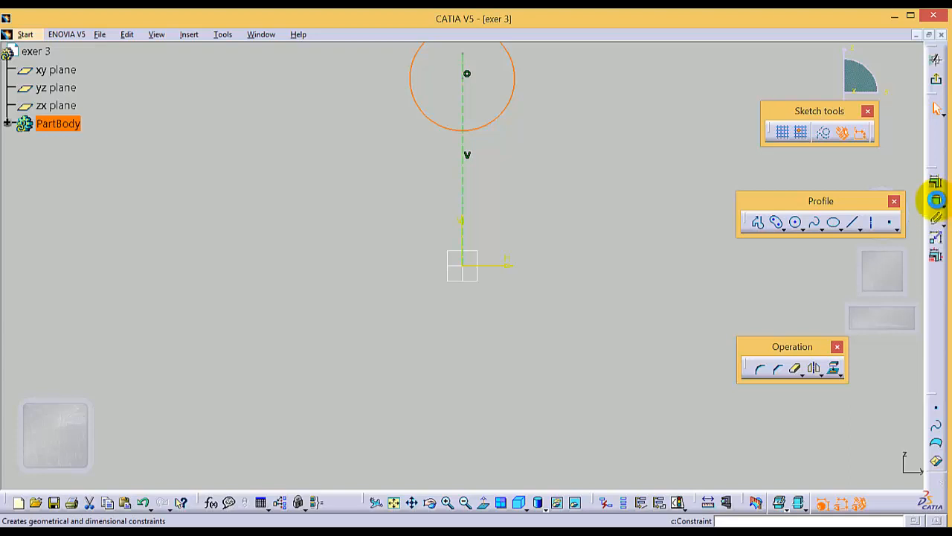
# Constrain the circle with a radius dimension of 80 mm
pyautogui.click(937, 200)
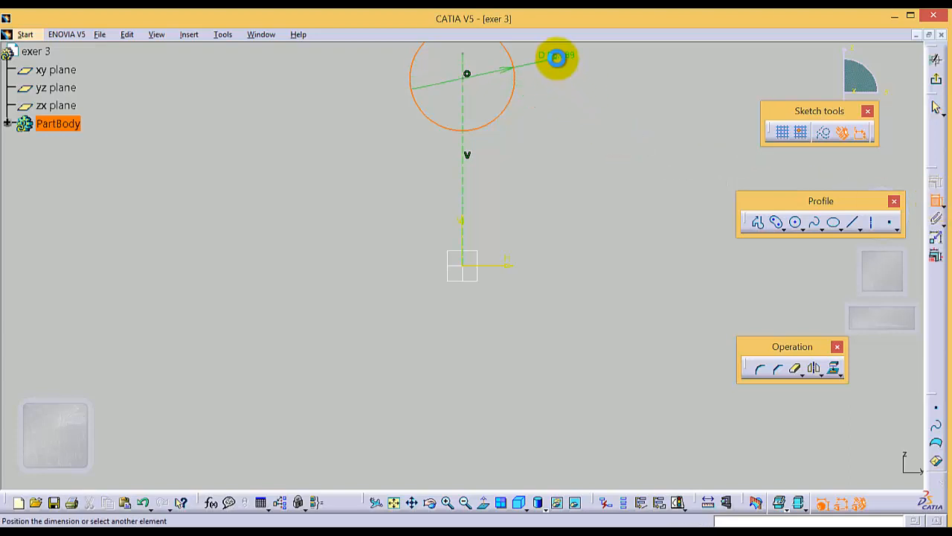
pyautogui.click(557, 57)
pyautogui.doubleClick(557, 57)
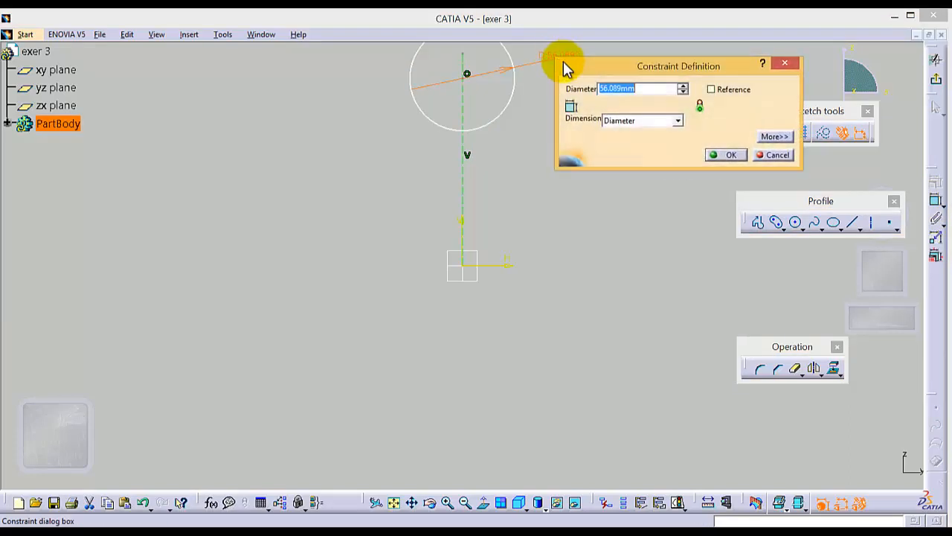
pyautogui.click(677, 122)
pyautogui.click(625, 129)
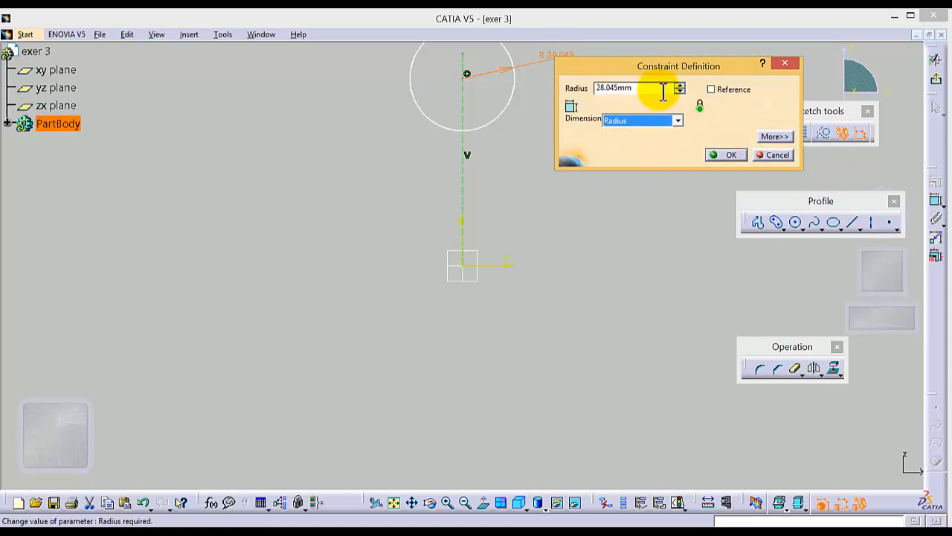
pyautogui.press('Return')
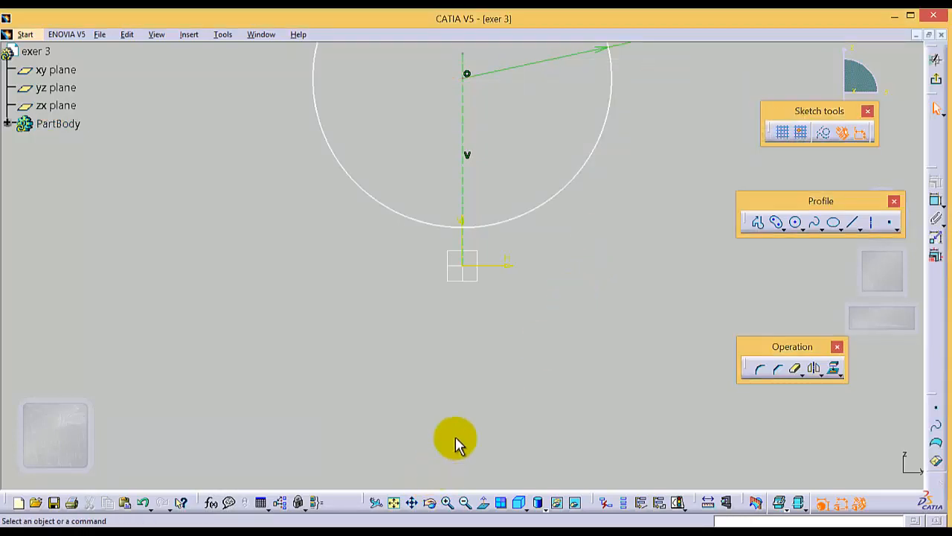
# Stretch the construction line's upper end upward and move the circle up along it, so the line ends just above the circle's top
pyautogui.click(411, 503)
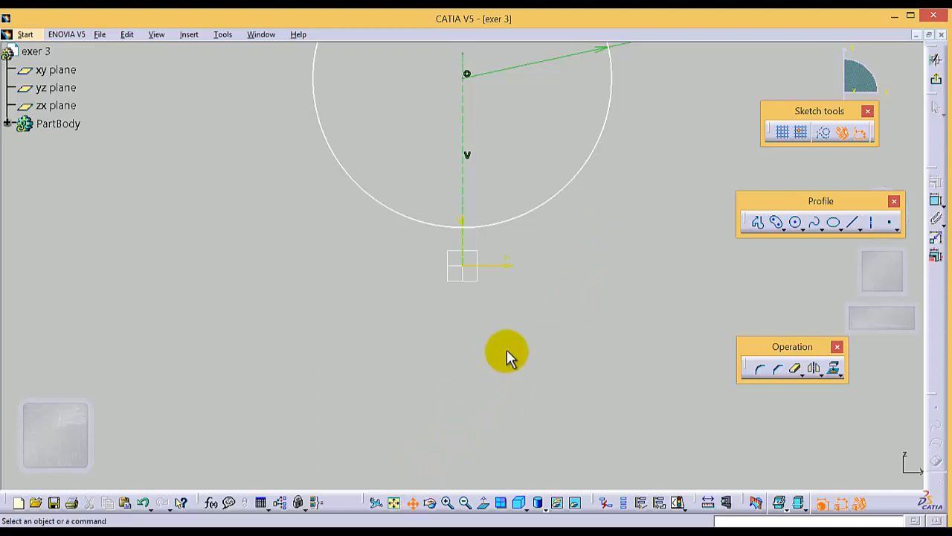
pyautogui.moveTo(513, 283); pyautogui.dragTo(502, 451)
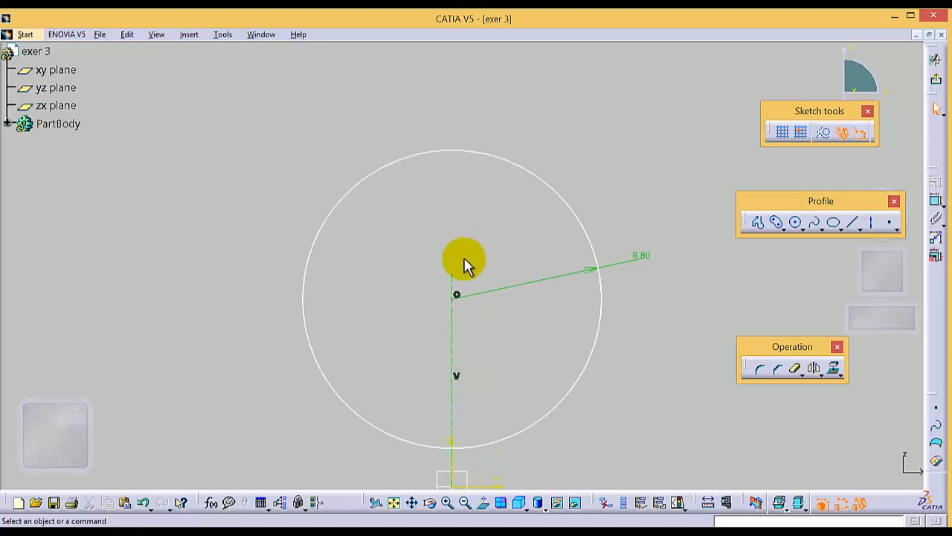
pyautogui.moveTo(452, 276); pyautogui.dragTo(456, 44)
pyautogui.moveTo(489, 153); pyautogui.dragTo(495, 49)
pyautogui.click(394, 502)
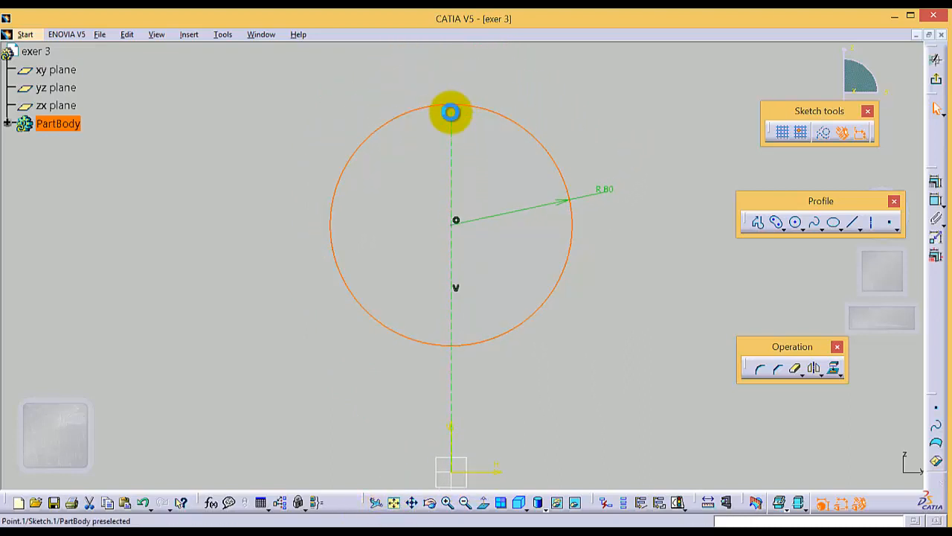
pyautogui.moveTo(451, 112); pyautogui.dragTo(454, 61)
pyautogui.moveTo(476, 105); pyautogui.dragTo(480, 37)
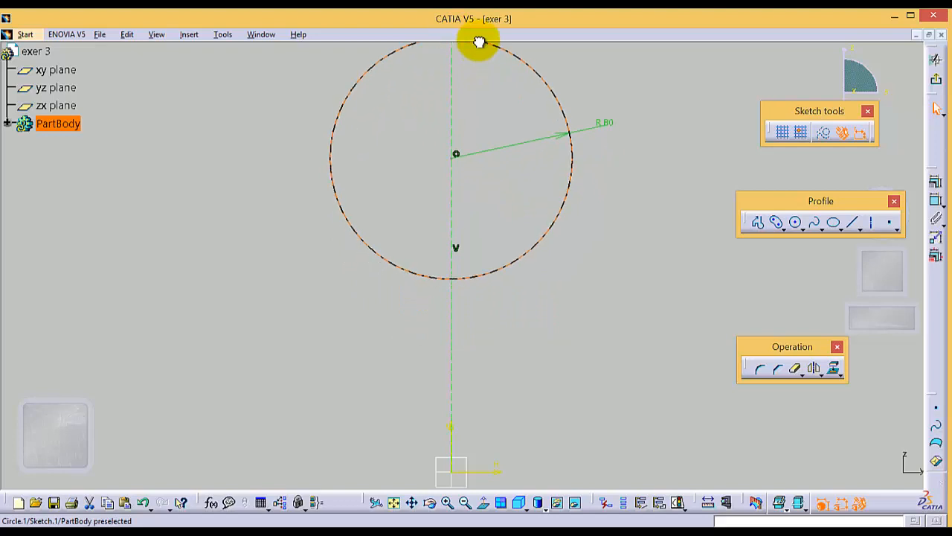
pyautogui.click(395, 503)
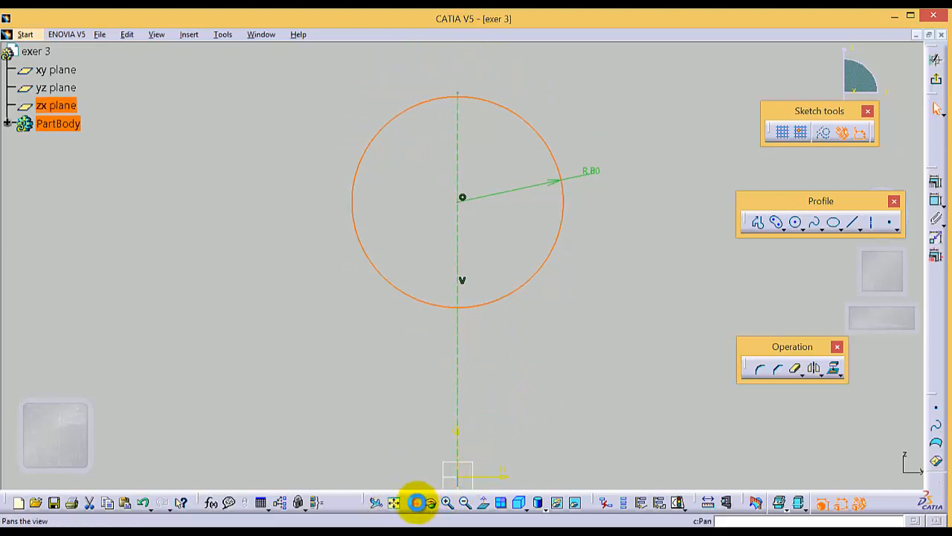
pyautogui.click(412, 503)
pyautogui.moveTo(504, 421); pyautogui.dragTo(503, 377)
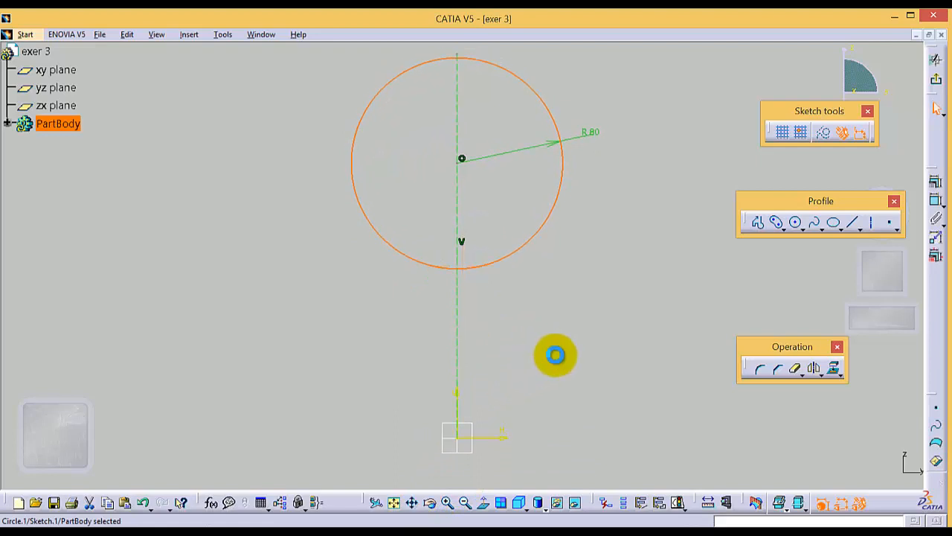
pyautogui.click(556, 355)
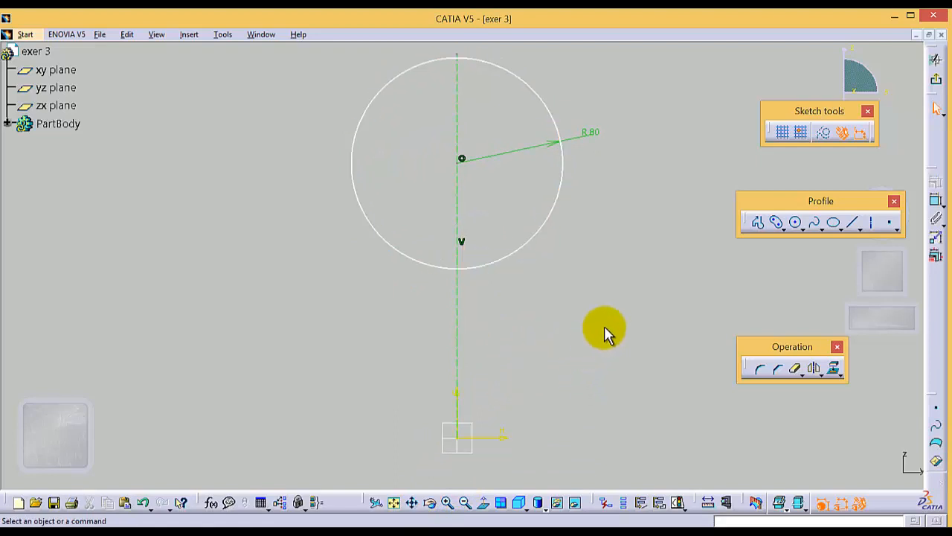
# Start a profile at the origin, about 36 mm left, 31 mm up, 36 mm left, and back down to the horizontal axis
pyautogui.click(758, 222)
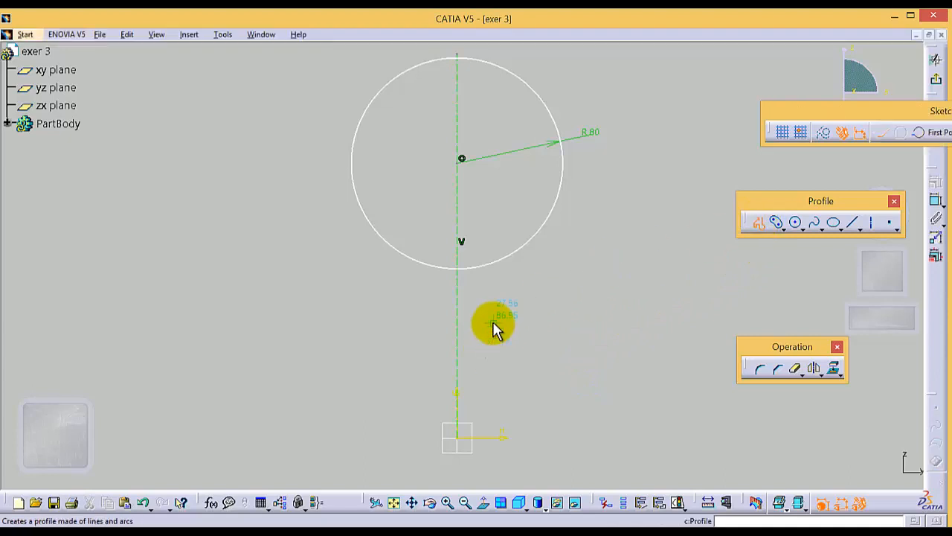
pyautogui.click(461, 439)
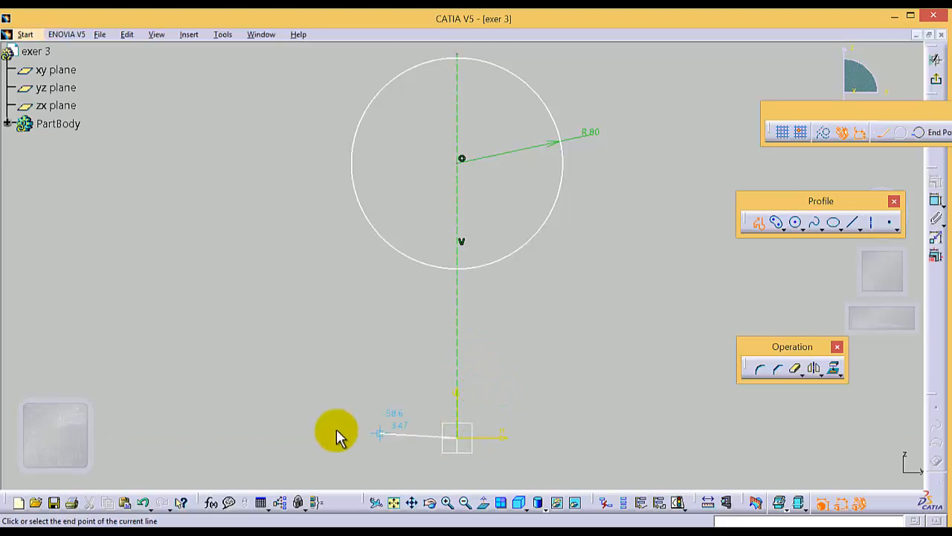
pyautogui.click(409, 438)
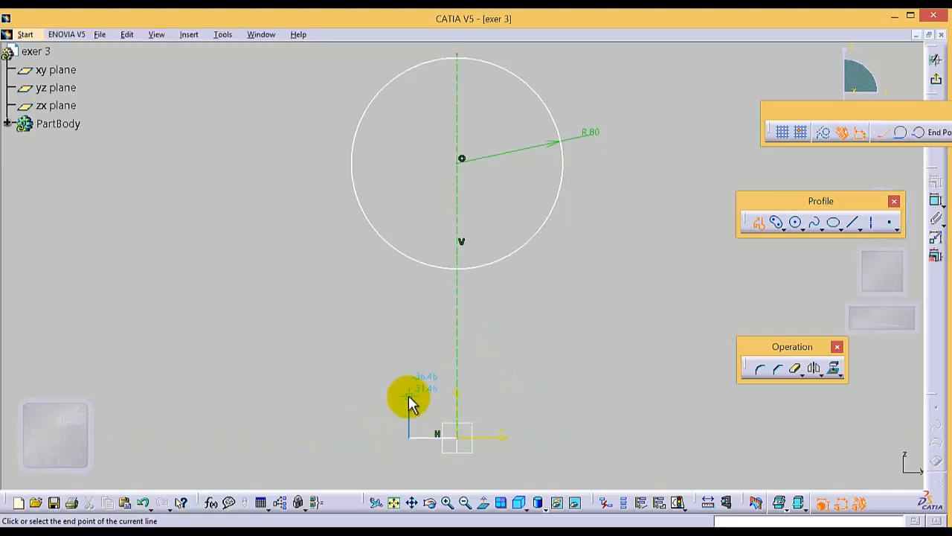
pyautogui.click(409, 397)
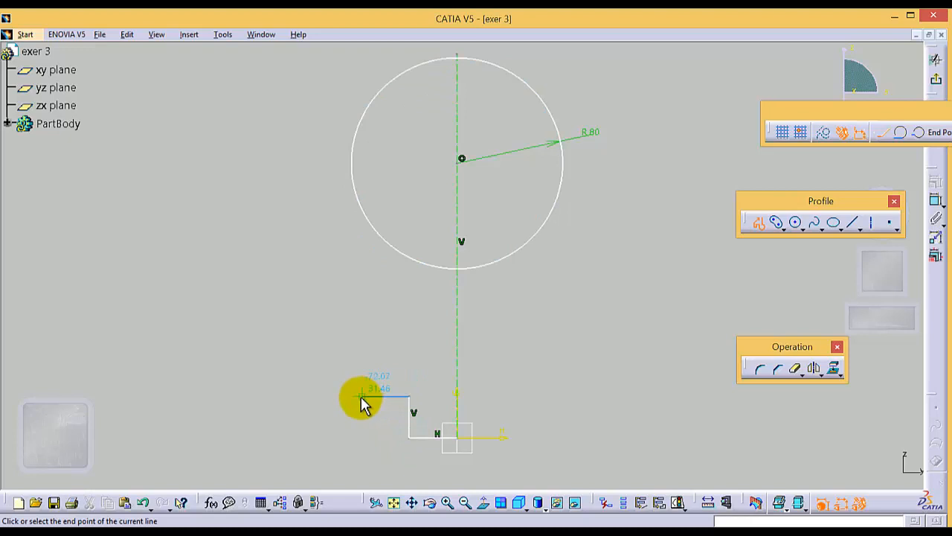
pyautogui.click(362, 397)
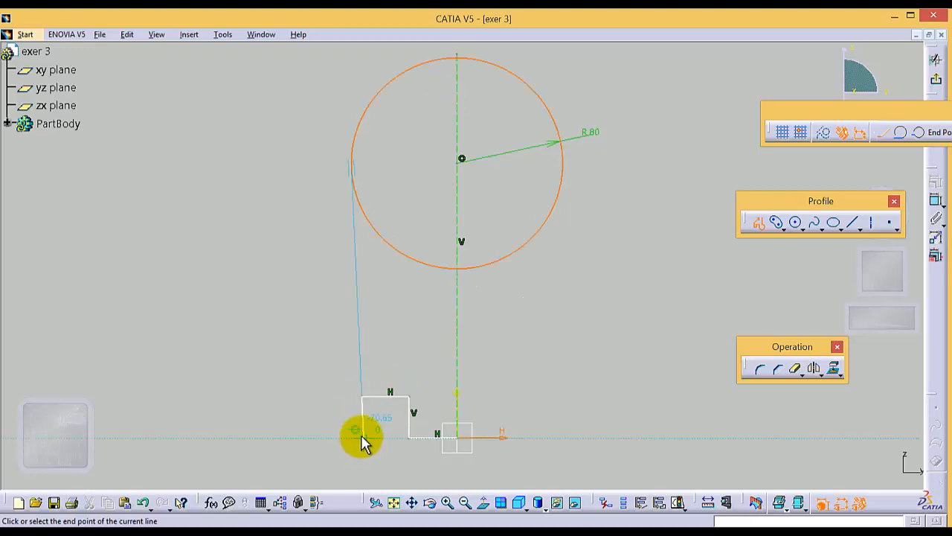
pyautogui.click(363, 437)
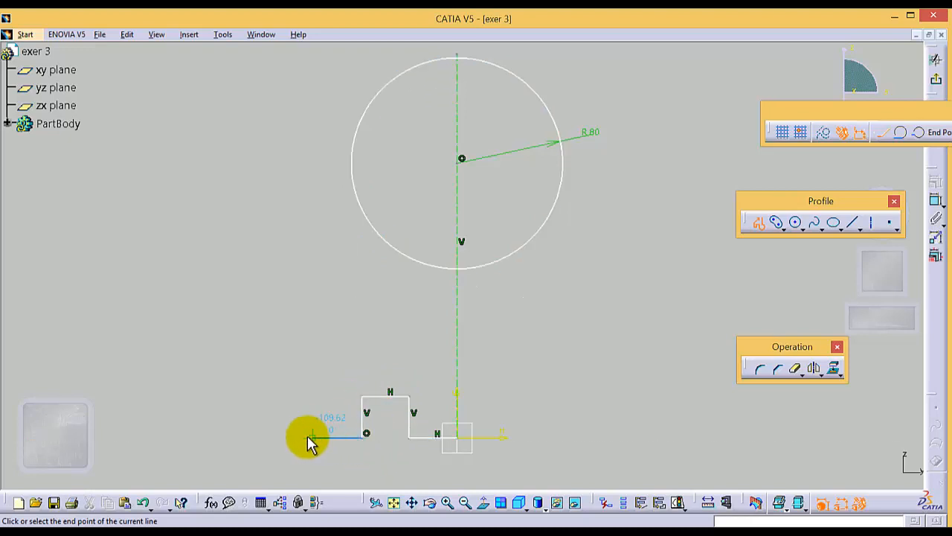
# Continue the profile left along the axis, up to about 140 mm height, right to about 75 mm from the centreline, and up to the circle's left edge
pyautogui.click(290, 438)
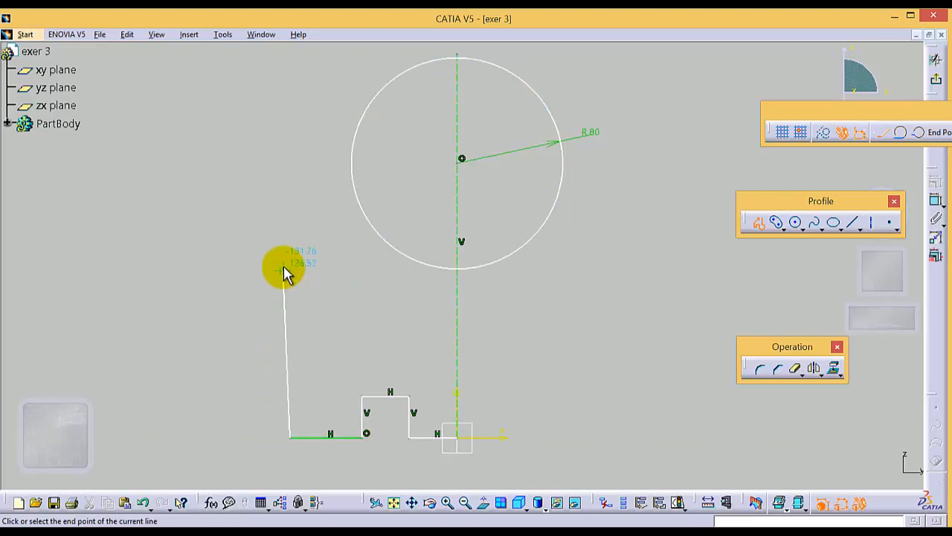
pyautogui.click(290, 255)
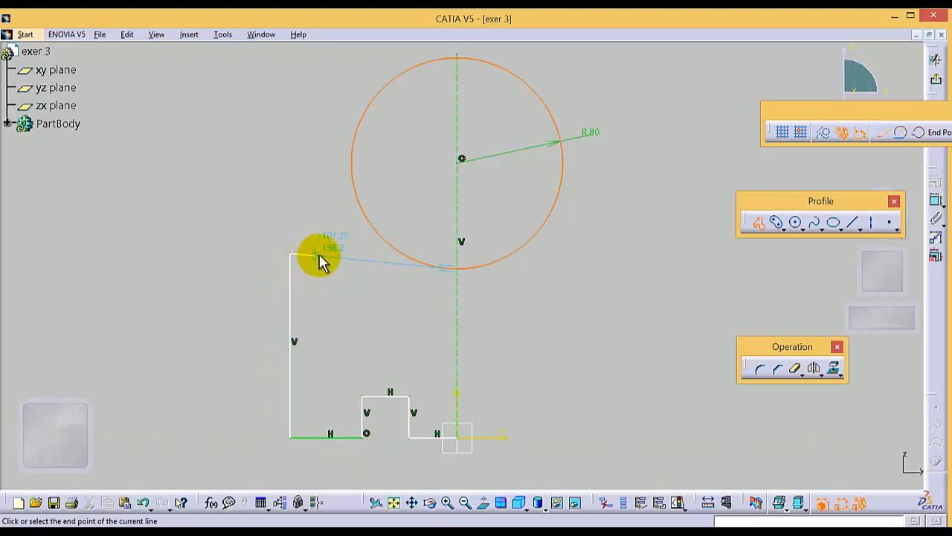
pyautogui.click(358, 254)
pyautogui.click(355, 168)
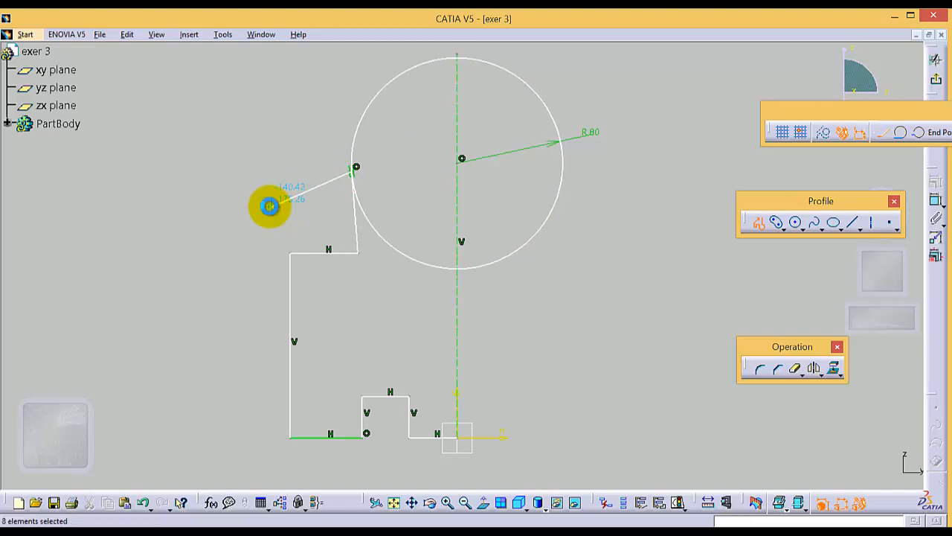
pyautogui.press('Escape')
pyautogui.press('Escape')
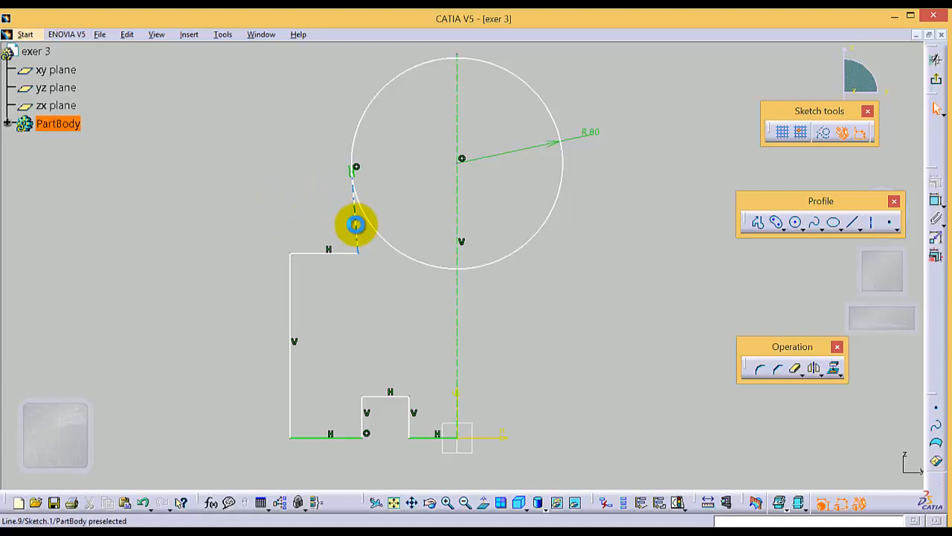
pyautogui.click(356, 224)
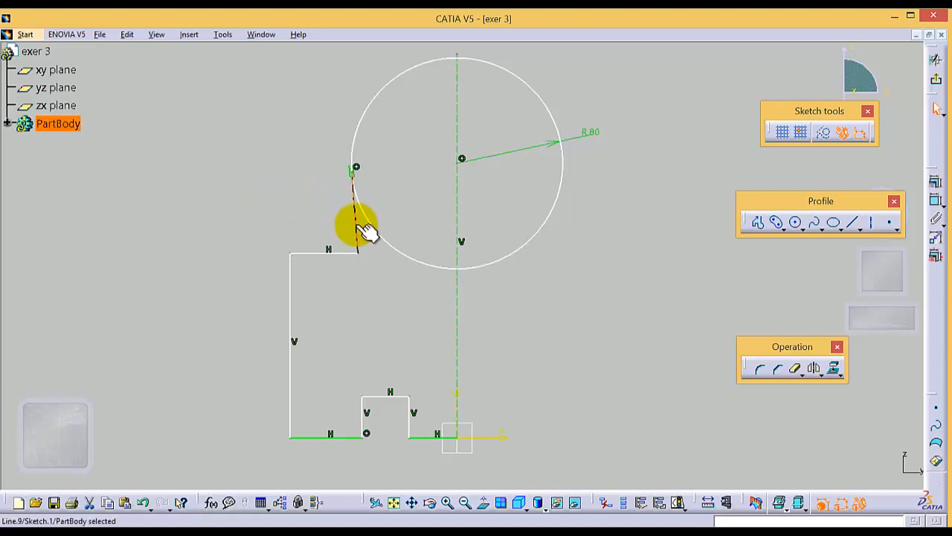
pyautogui.click(937, 202)
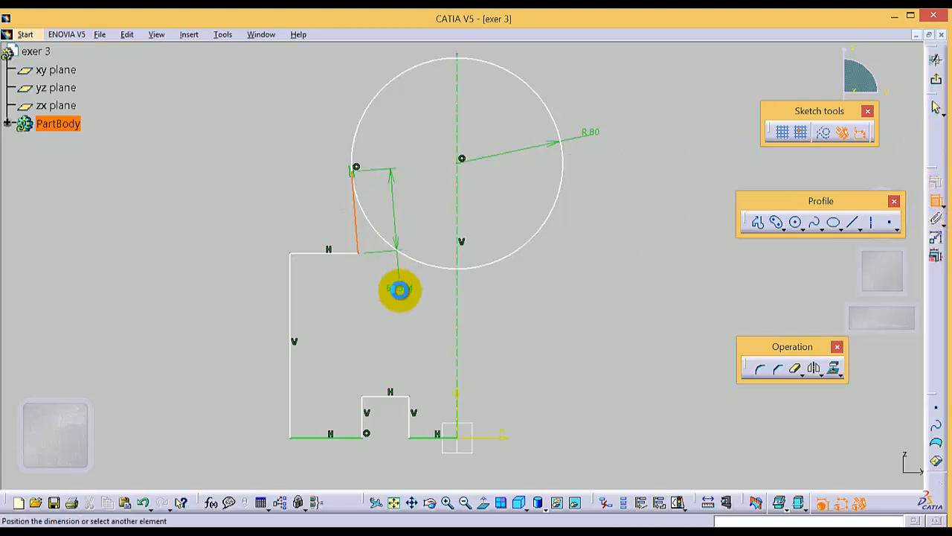
pyautogui.press('Escape')
# Constrain the slanted profile line that meets the circle's left side to be vertical
pyautogui.click(358, 237)
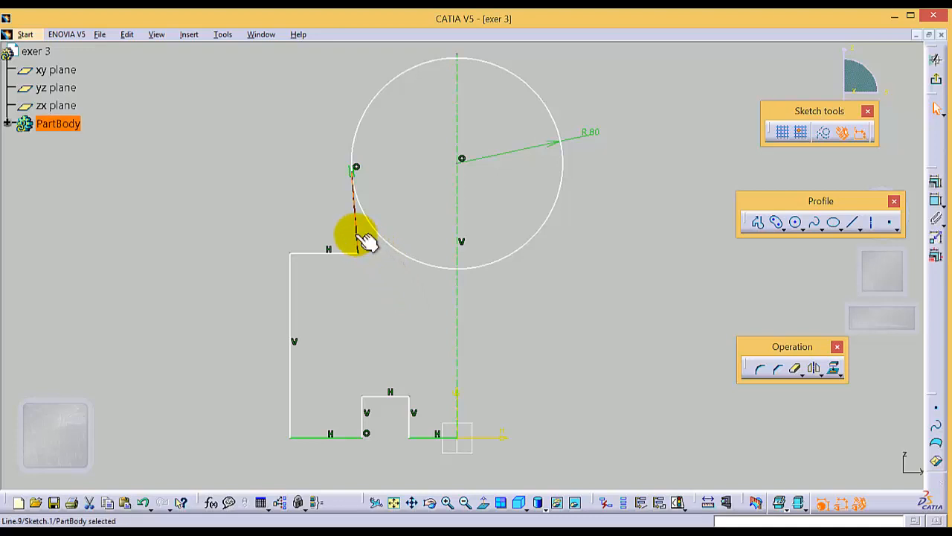
pyautogui.click(936, 182)
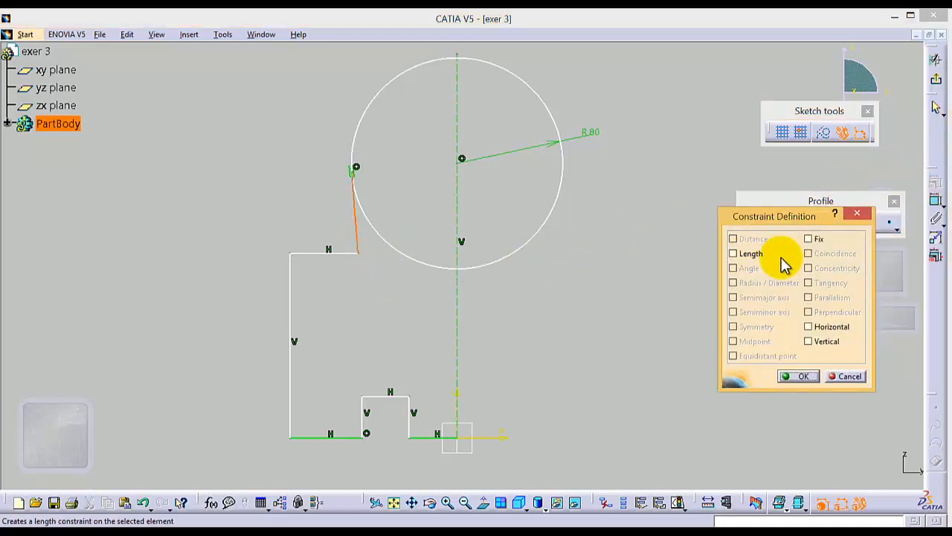
pyautogui.click(809, 341)
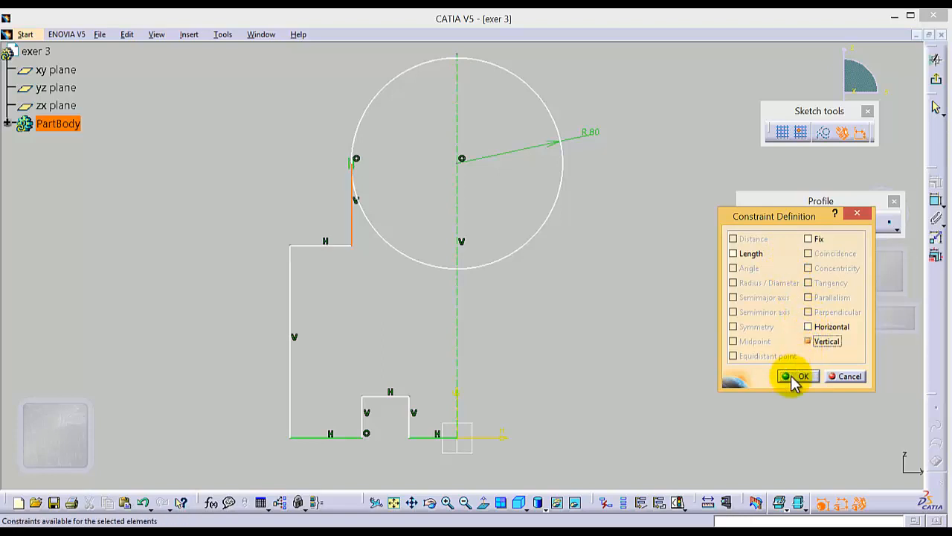
pyautogui.click(795, 376)
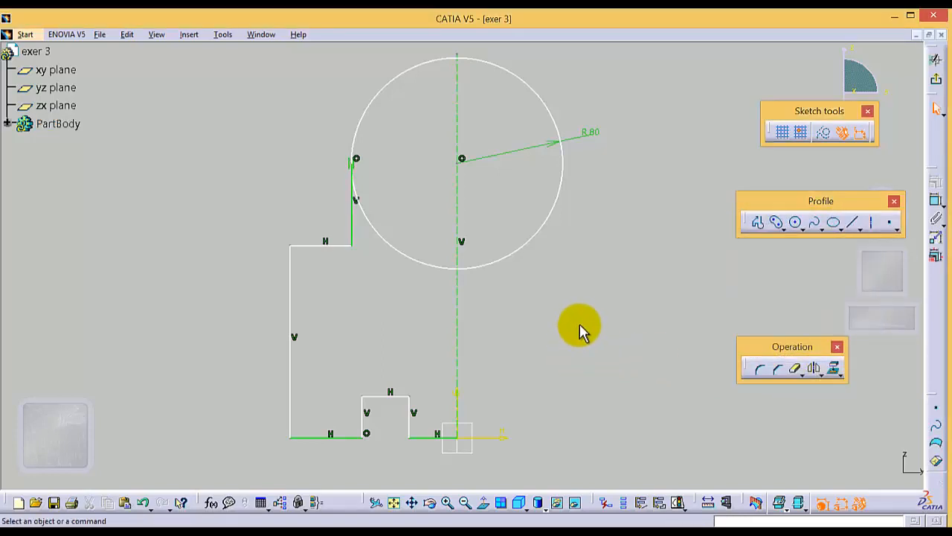
# Dimension the base line that starts at the origin and set its length to 40 mm
pyautogui.click(413, 504)
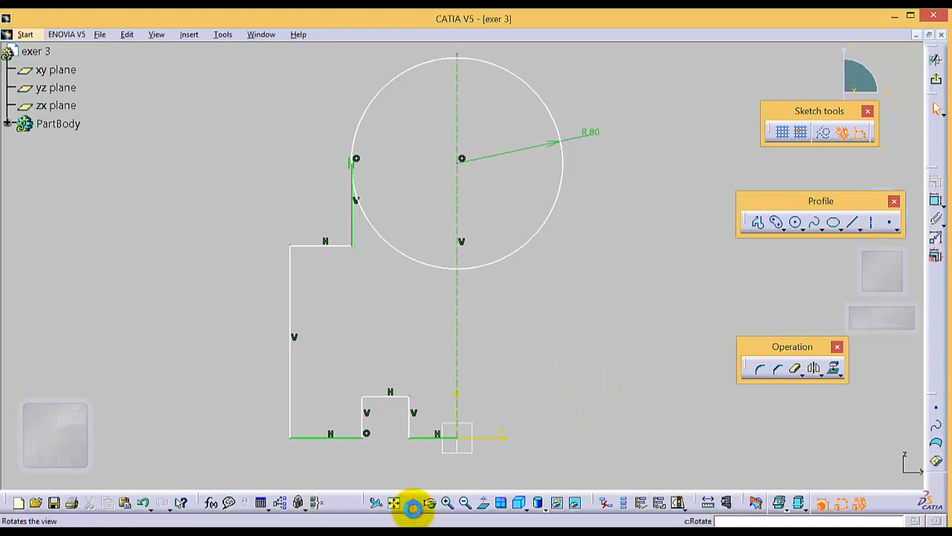
pyautogui.moveTo(436, 404)
pyautogui.mouseDown()
pyautogui.moveTo(446, 344)
pyautogui.moveTo(473, 318)
pyautogui.mouseUp()
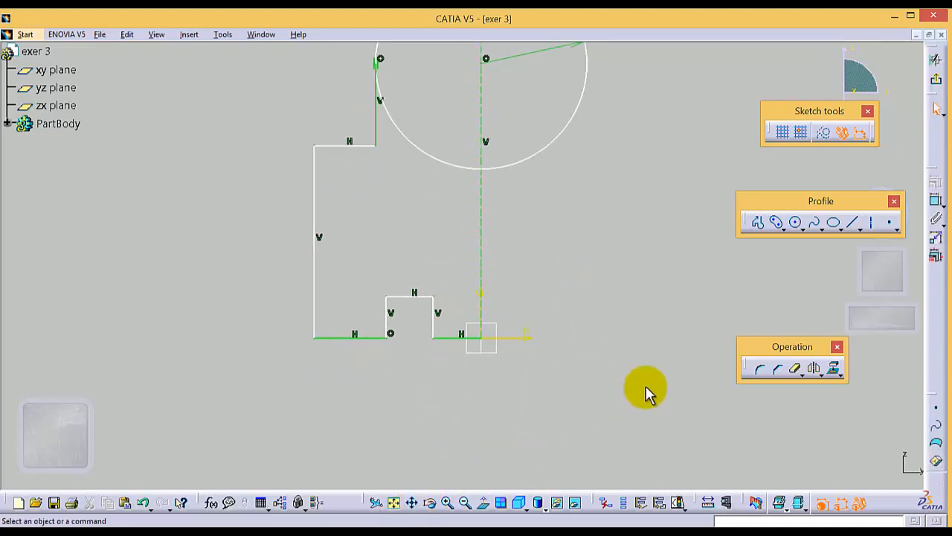
pyautogui.click(449, 336)
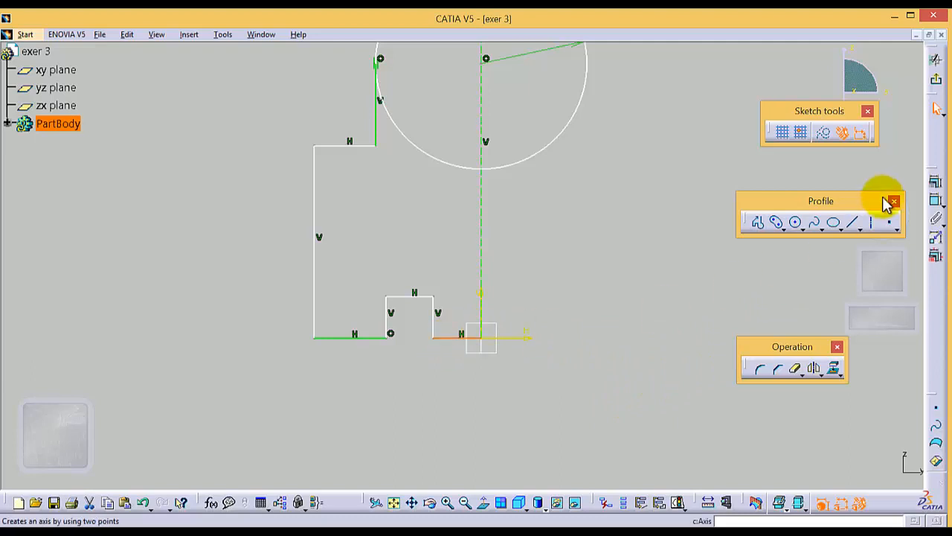
pyautogui.click(936, 200)
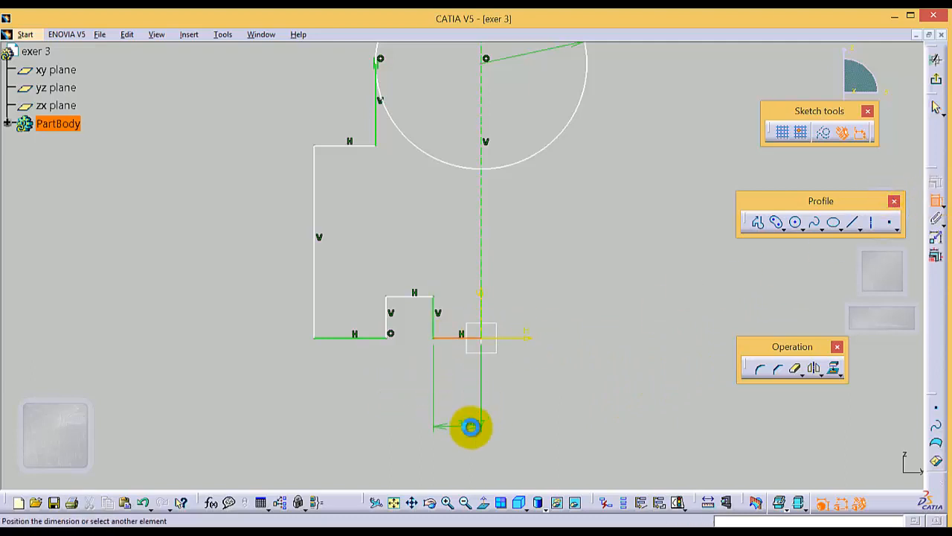
pyautogui.click(472, 424)
pyautogui.doubleClick(472, 424)
pyautogui.write('40')
pyautogui.press('Return')
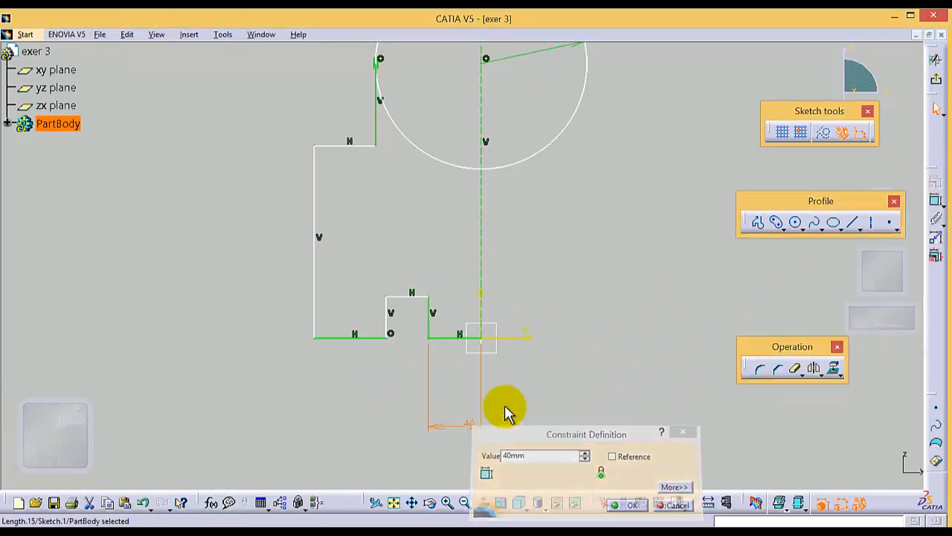
# Dimension the top edge of the notch in the base and set the notch width to 30 mm
pyautogui.click(400, 296)
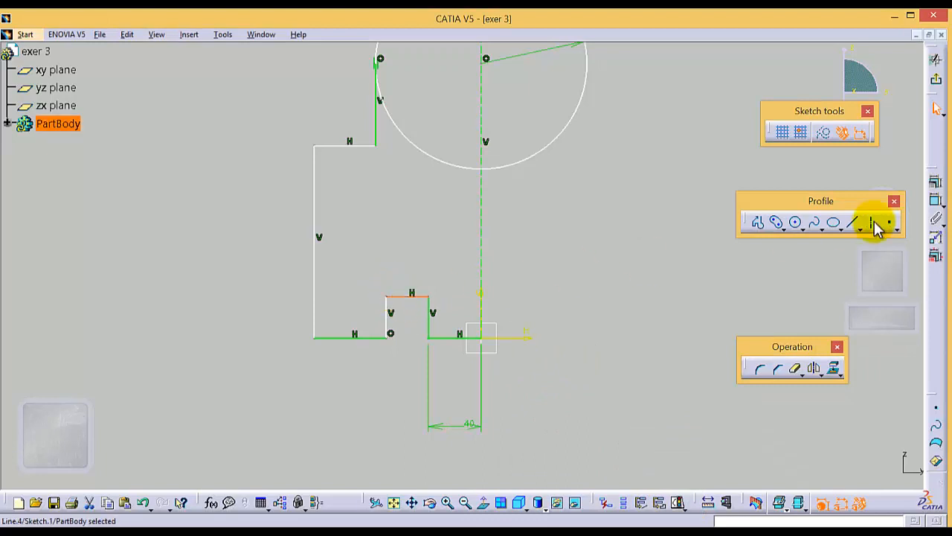
pyautogui.click(936, 200)
pyautogui.click(414, 435)
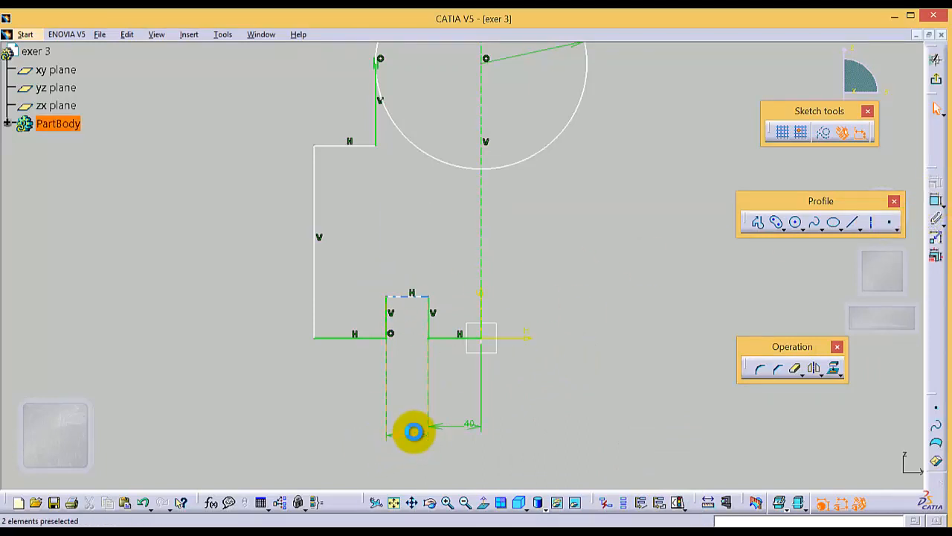
pyautogui.doubleClick(413, 435)
pyautogui.write('30')
pyautogui.press('Return')
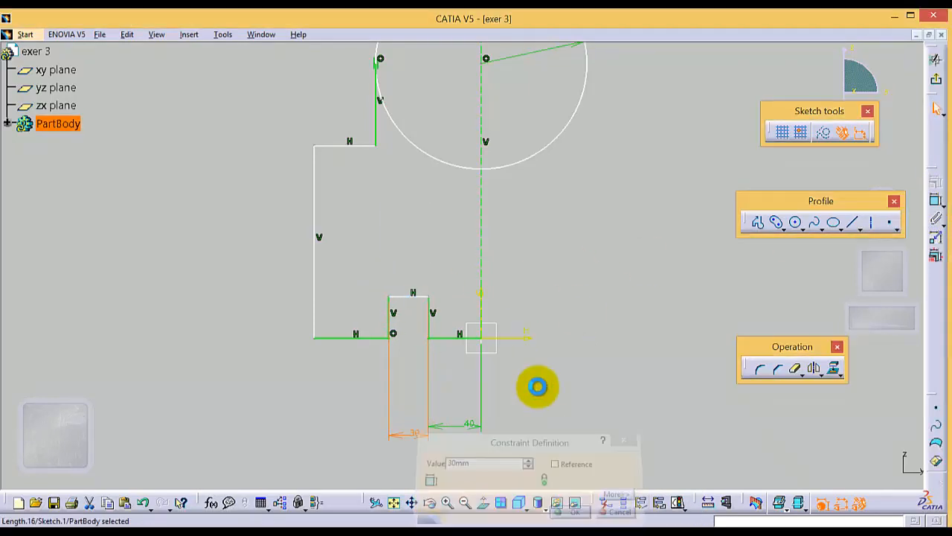
# Dimension the outer base line left of the notch and set its length to 60 mm
pyautogui.click(346, 337)
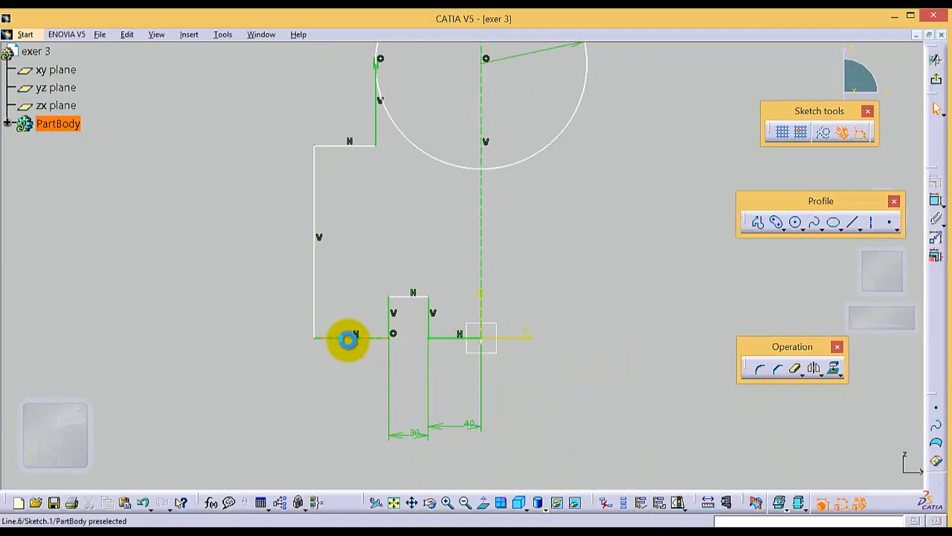
pyautogui.click(938, 198)
pyautogui.click(354, 429)
pyautogui.doubleClick(349, 428)
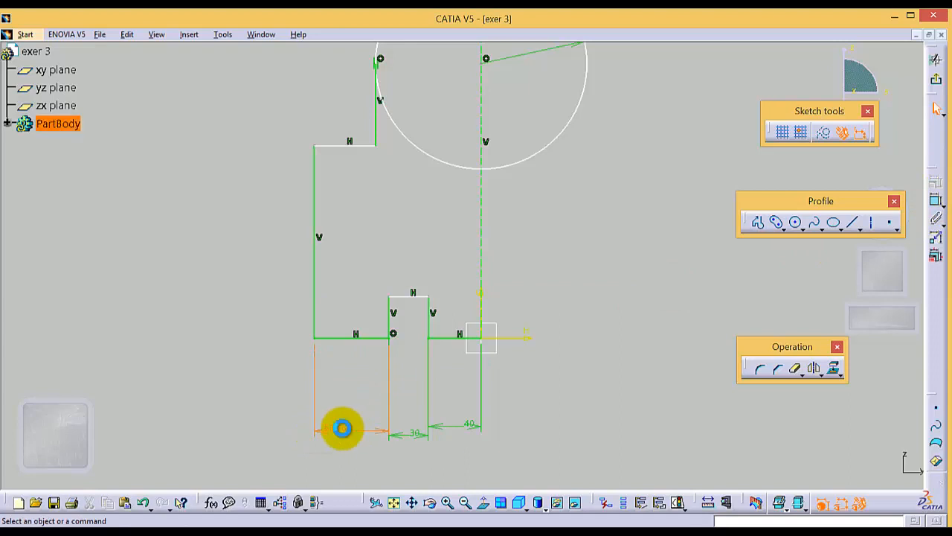
pyautogui.write('60')
pyautogui.press('Return')
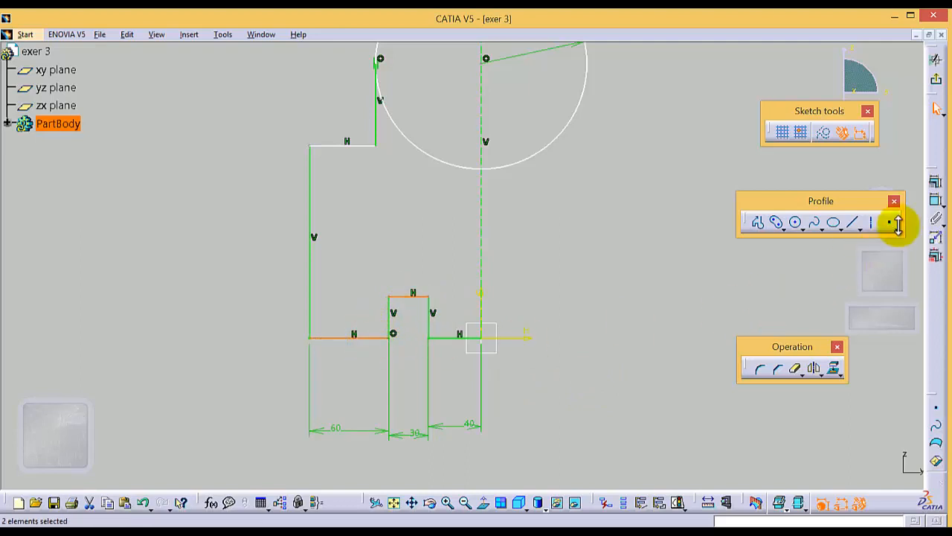
# Dimension the notch's top edge from the outer base line and set the notch height to 30 mm
pyautogui.click(937, 202)
pyautogui.click(250, 309)
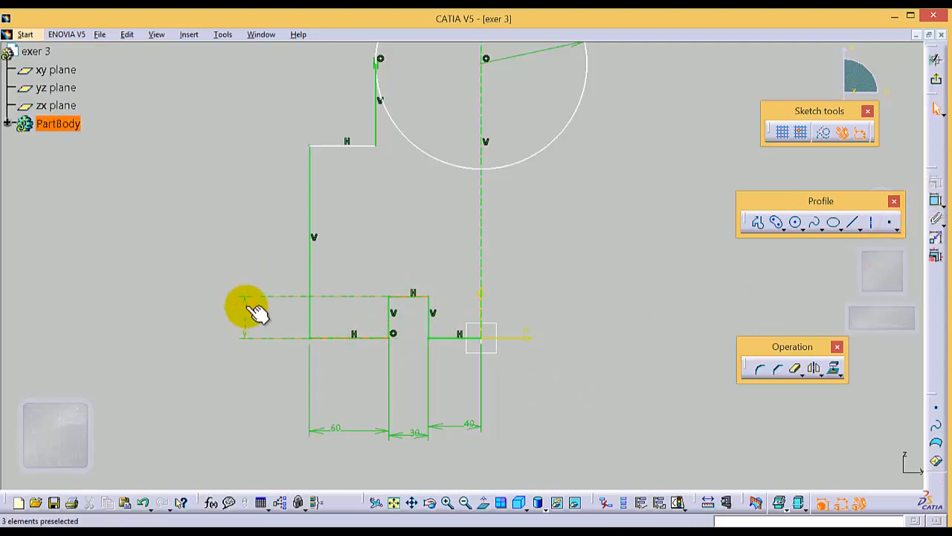
pyautogui.doubleClick(247, 303)
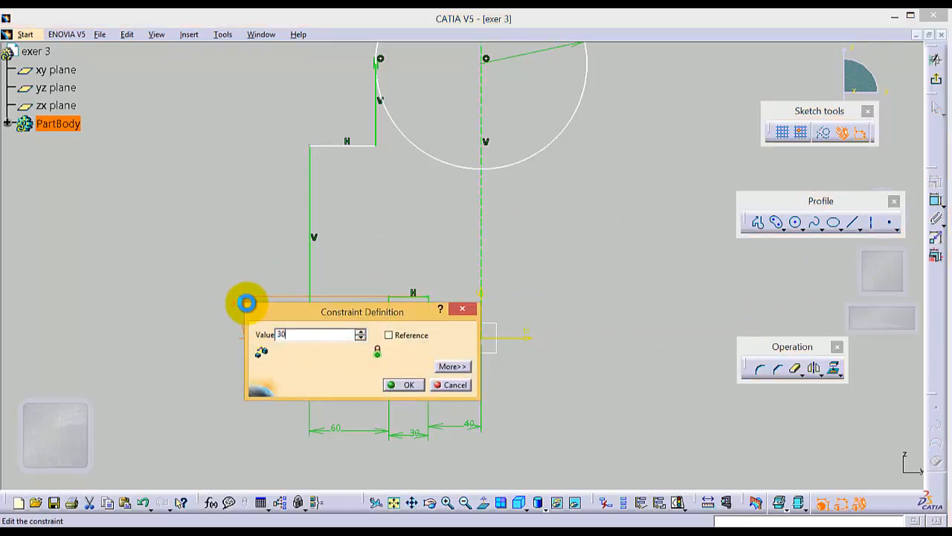
pyautogui.press('Return')
pyautogui.click(570, 293)
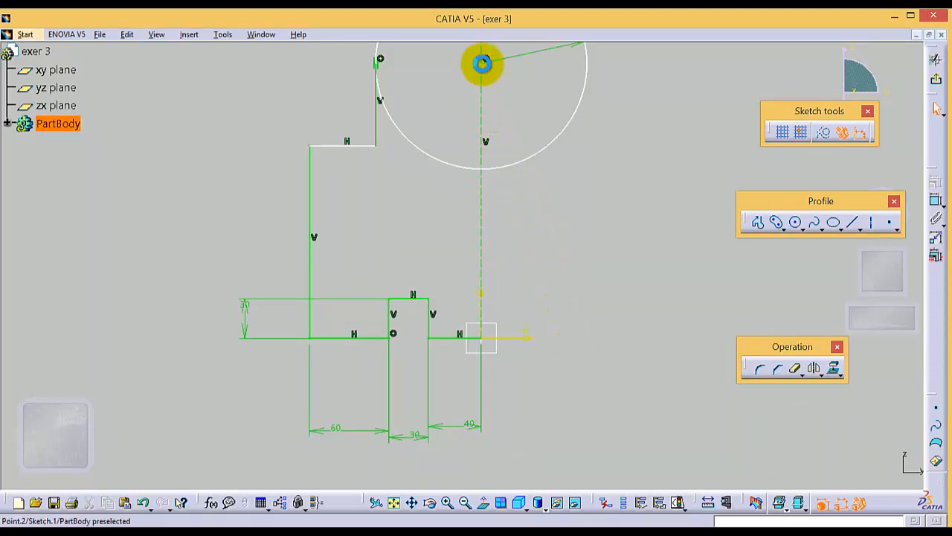
# Dimension the vertical distance between the circle's centre and the origin and set it to 170 mm
pyautogui.click(482, 64)
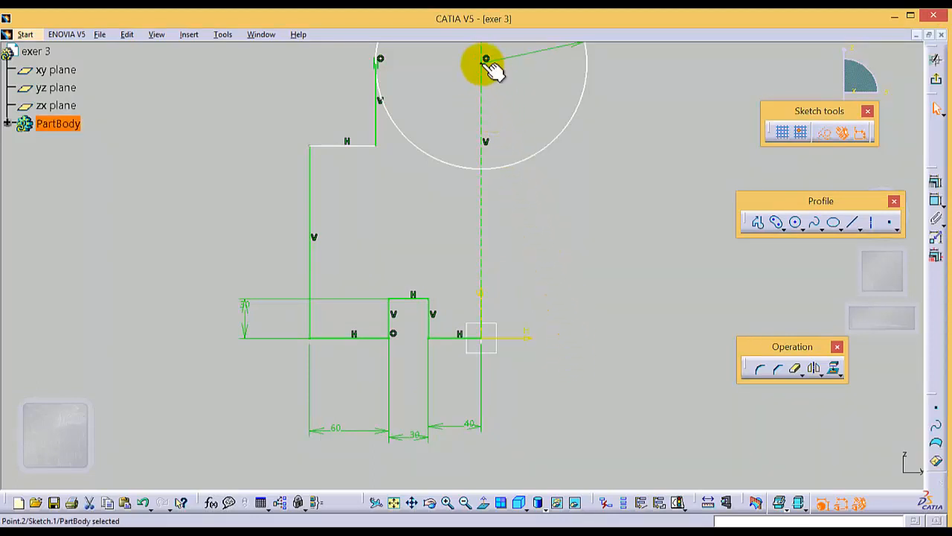
pyautogui.keyDown('ctrl'); pyautogui.click(482, 337); pyautogui.keyUp('ctrl')
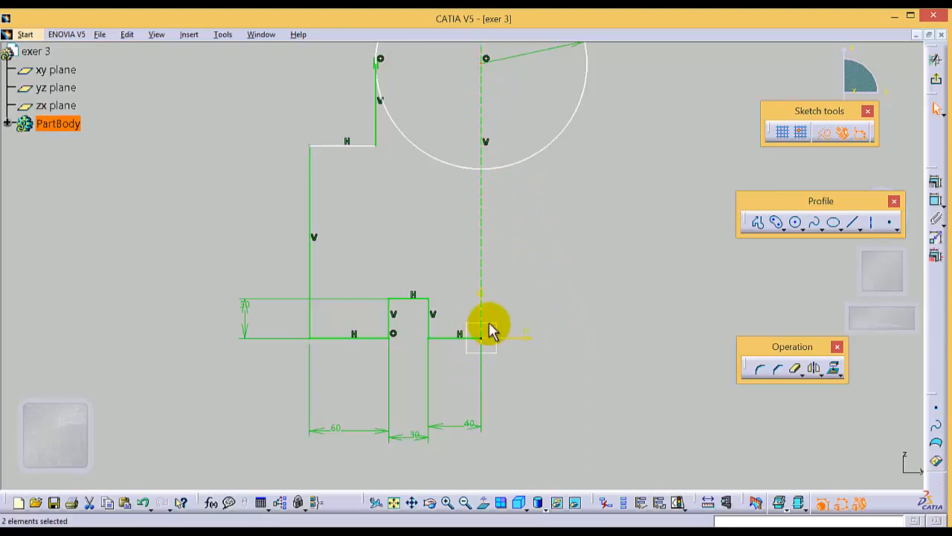
pyautogui.click(935, 199)
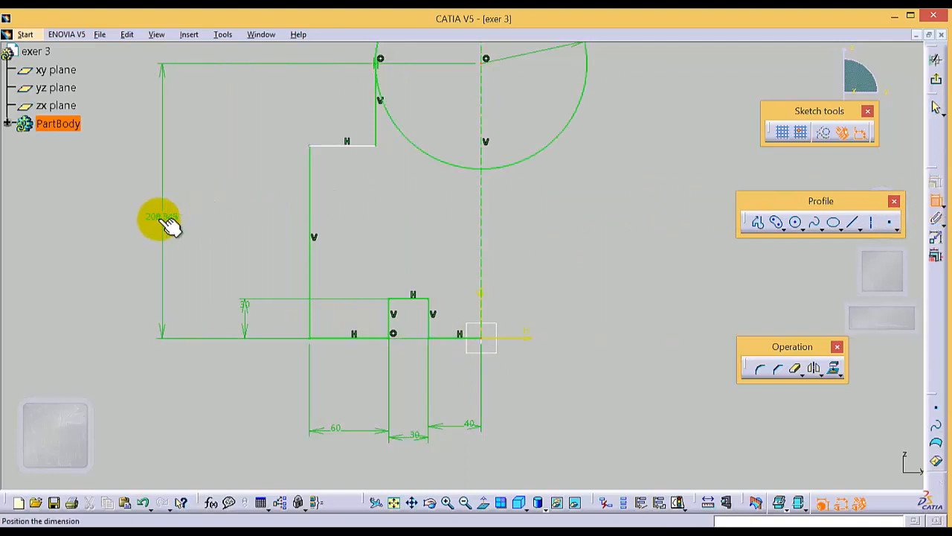
pyautogui.click(169, 220)
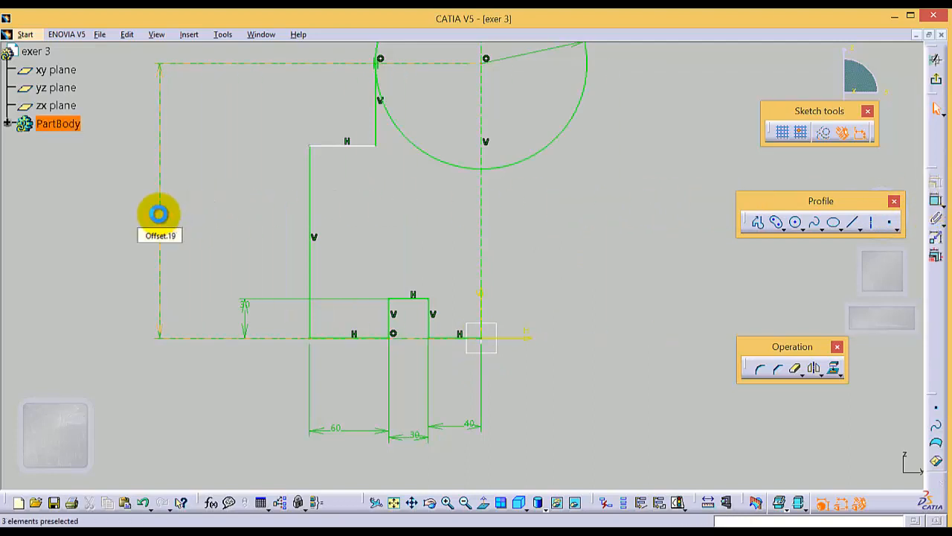
pyautogui.doubleClick(158, 214)
pyautogui.write('170')
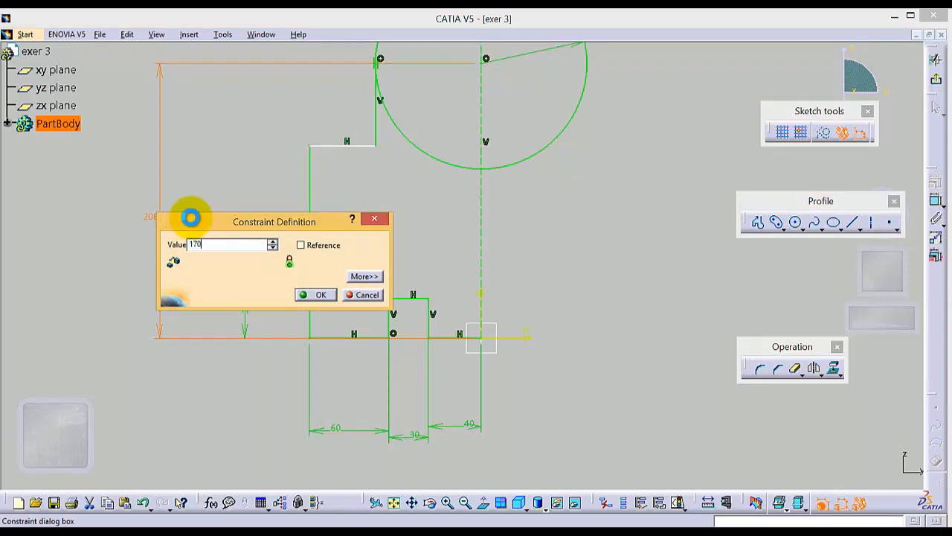
pyautogui.press('Return')
pyautogui.click(609, 275)
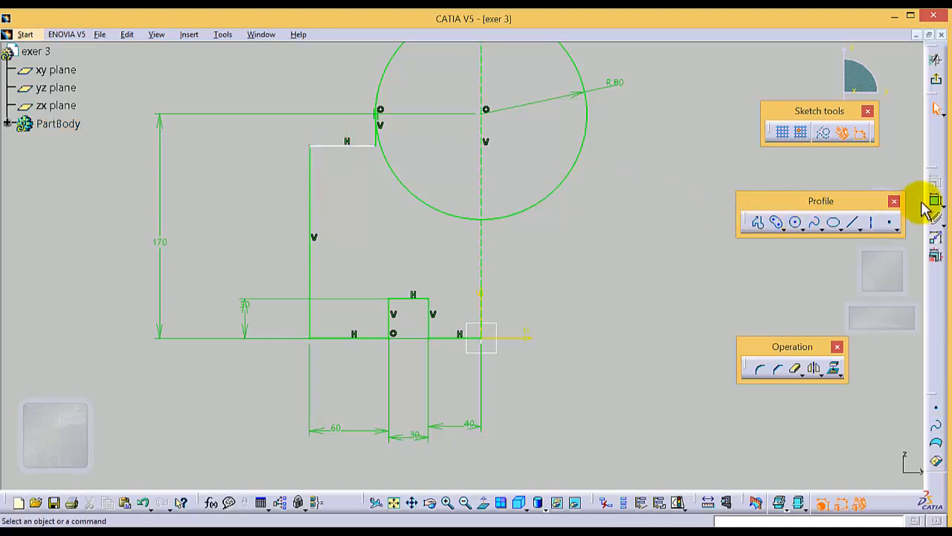
# Dimension the height of the profile's upper horizontal edge above the base and set it to 140 mm
pyautogui.click(814, 222)
pyautogui.press('Escape')
pyautogui.click(342, 145)
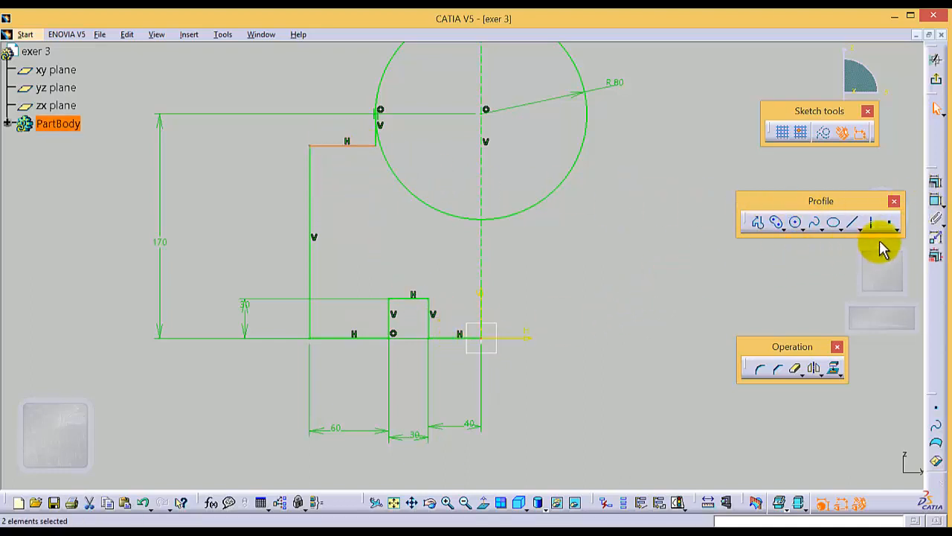
pyautogui.click(936, 202)
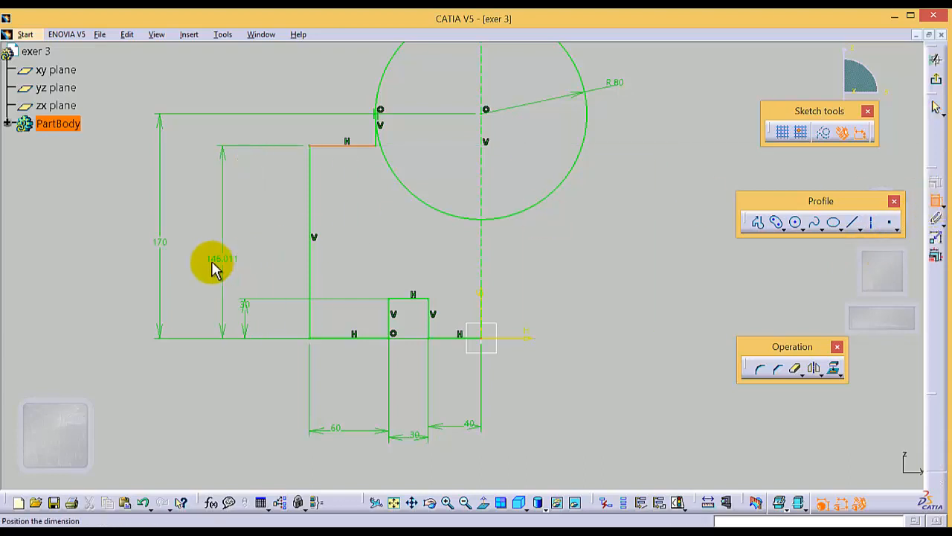
pyautogui.click(202, 260)
pyautogui.doubleClick(205, 260)
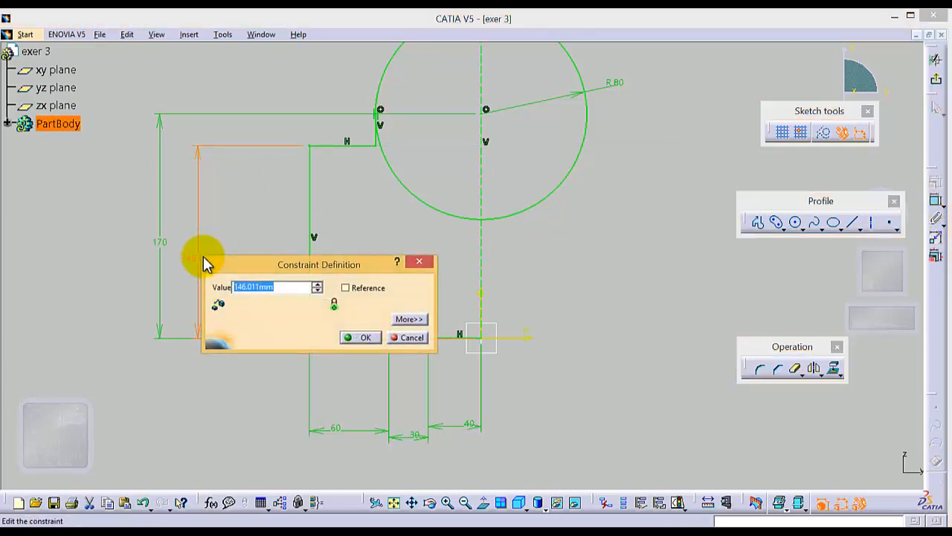
pyautogui.write('140')
pyautogui.press('Return')
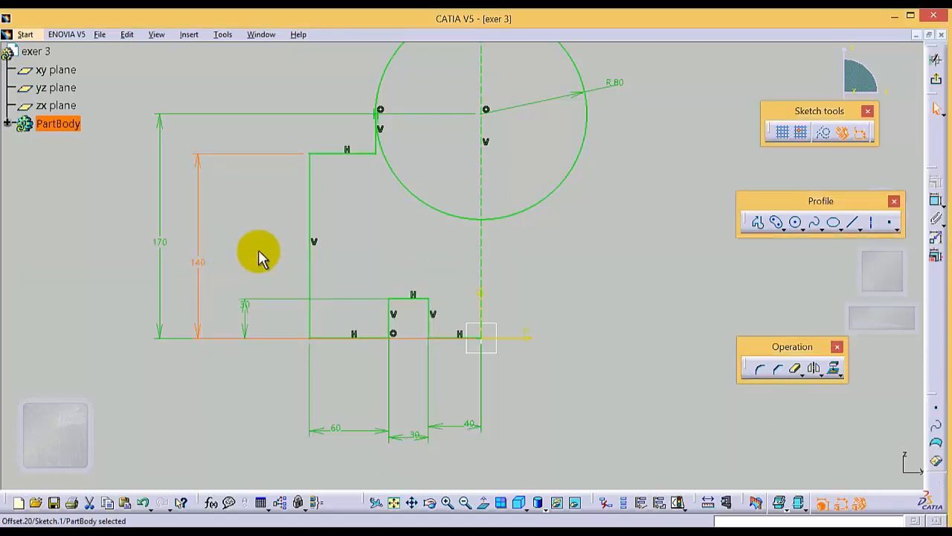
pyautogui.click(393, 245)
# Mirror all the base profile lines, including the notch and upper step, about the sketch's vertical axis
pyautogui.scroll(1, 620, 333)
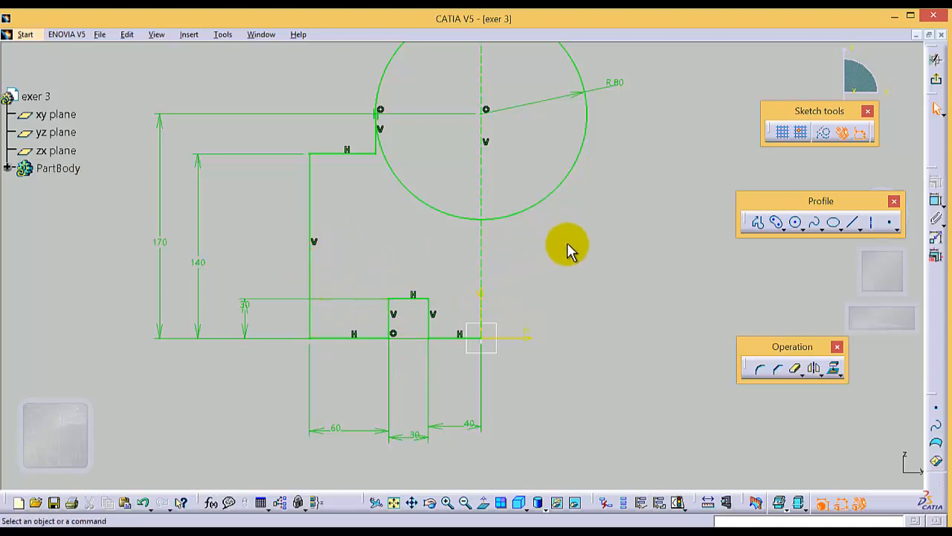
pyautogui.click(426, 311)
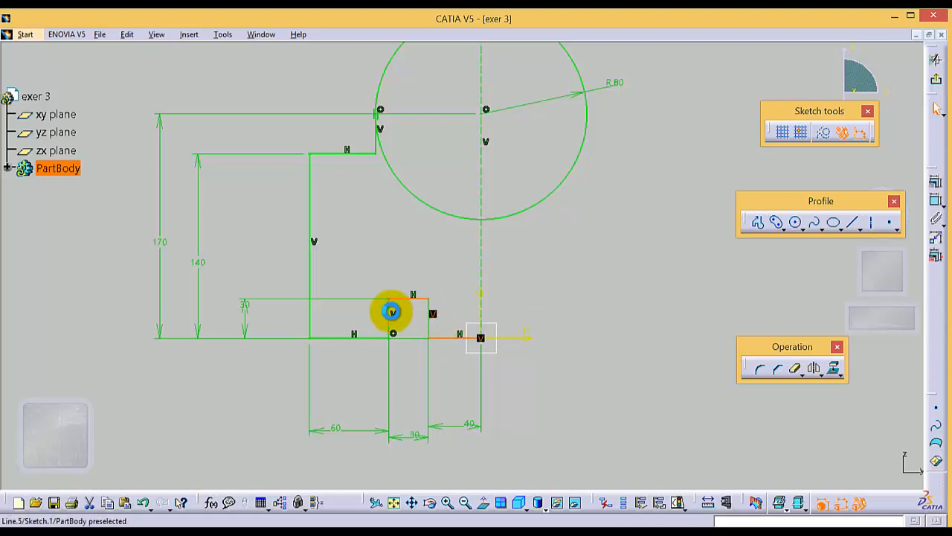
pyautogui.keyDown('ctrl'); pyautogui.click(390, 311); pyautogui.keyUp('ctrl')
pyautogui.keyDown('ctrl'); pyautogui.click(422, 318); pyautogui.keyUp('ctrl')
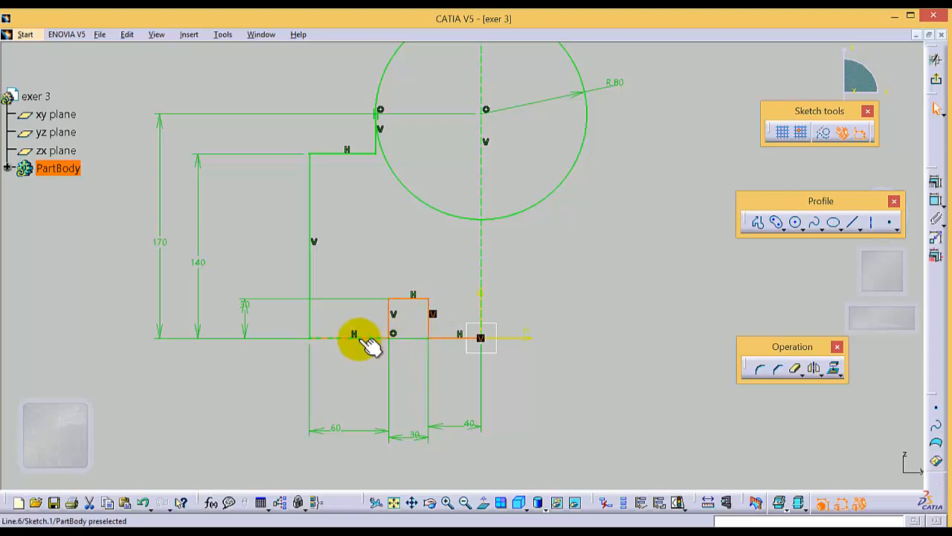
pyautogui.keyDown('ctrl'); pyautogui.click(362, 336); pyautogui.keyUp('ctrl')
pyautogui.keyDown('ctrl'); pyautogui.click(309, 244); pyautogui.keyUp('ctrl')
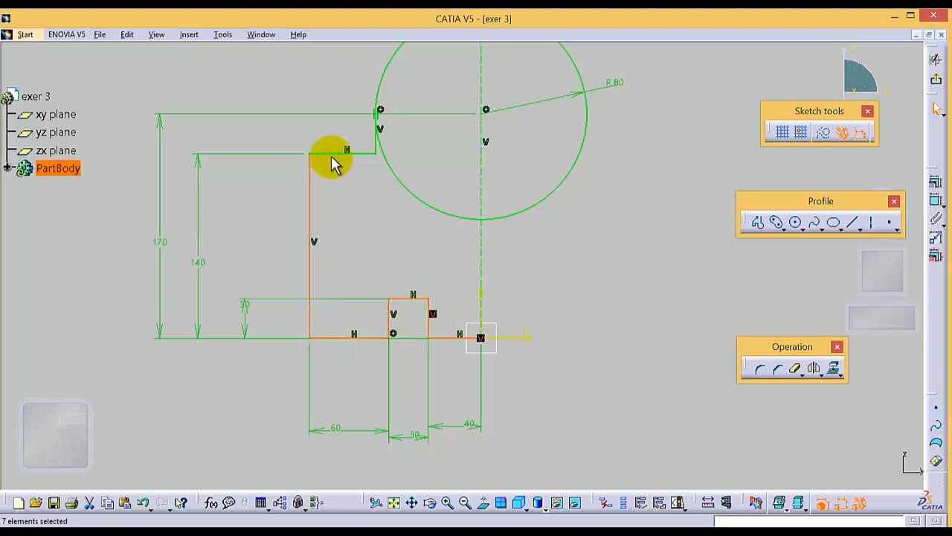
pyautogui.keyDown('ctrl'); pyautogui.click(374, 152); pyautogui.keyUp('ctrl')
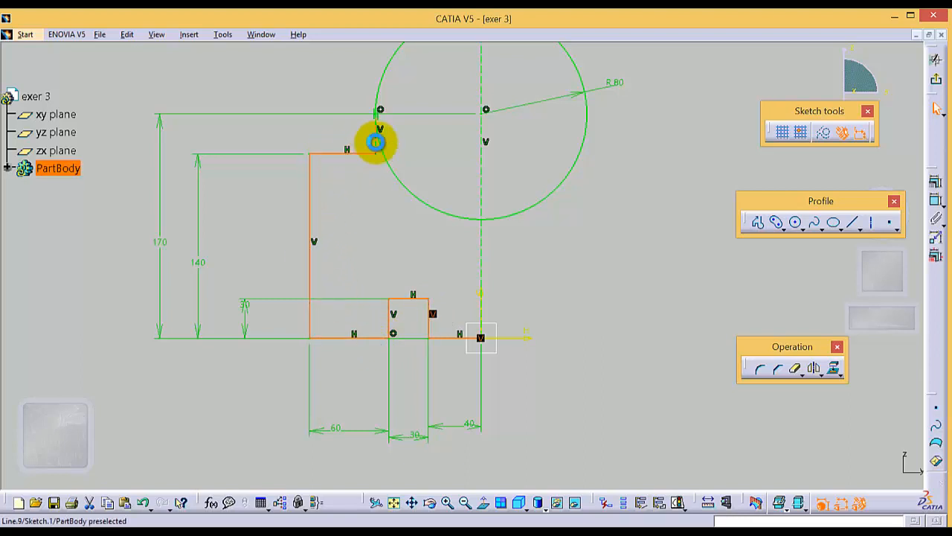
pyautogui.keyDown('ctrl'); pyautogui.click(376, 138); pyautogui.keyUp('ctrl')
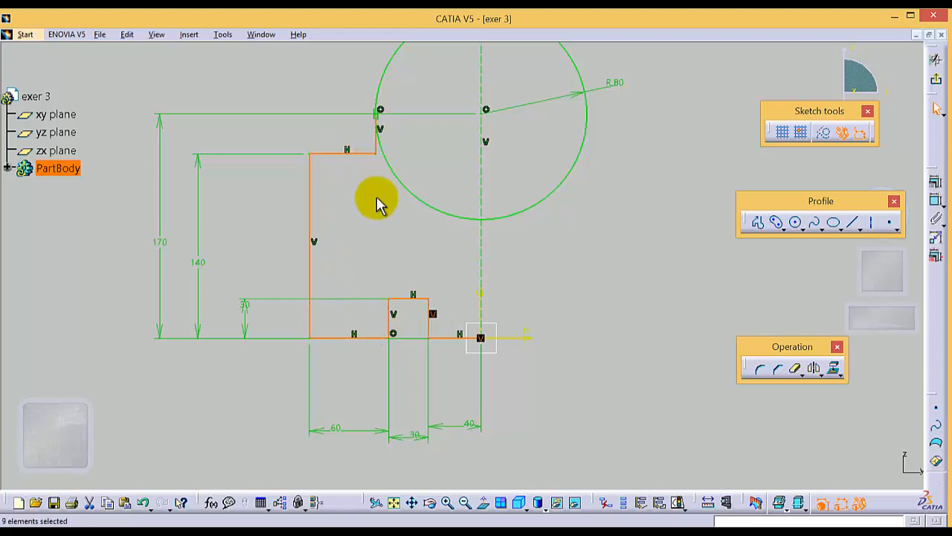
pyautogui.click(814, 369)
pyautogui.click(478, 252)
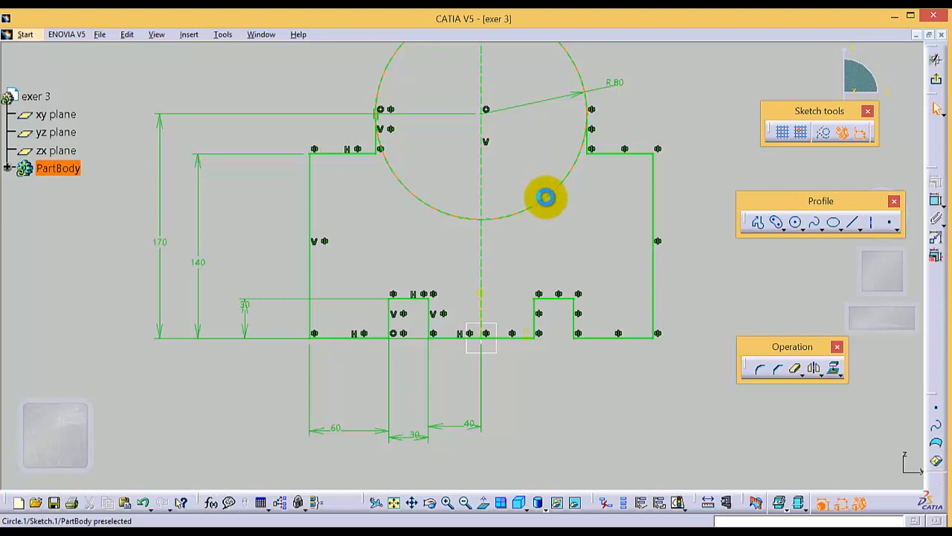
# Quick Trim the two lower circle segments inside the profile, leaving only the upper arc
pyautogui.click(547, 200)
pyautogui.click(797, 370)
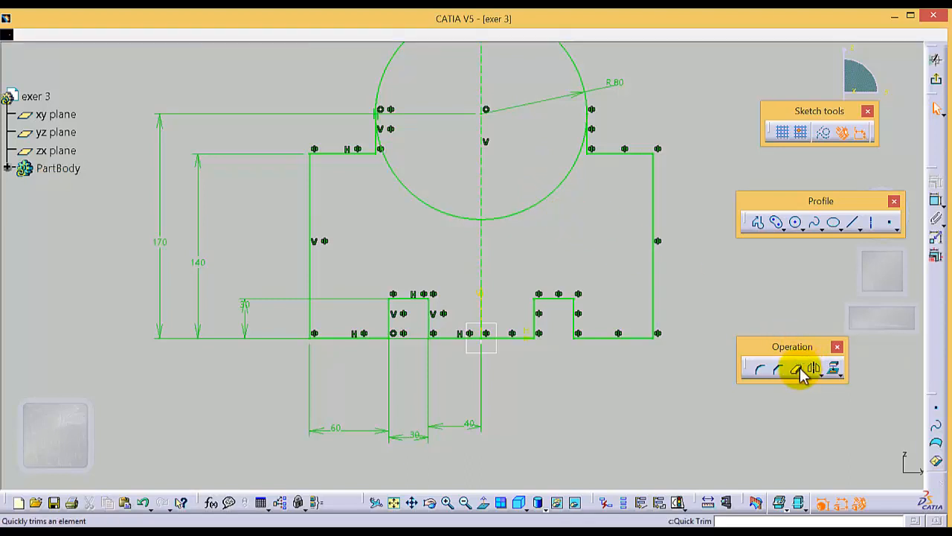
pyautogui.click(802, 376)
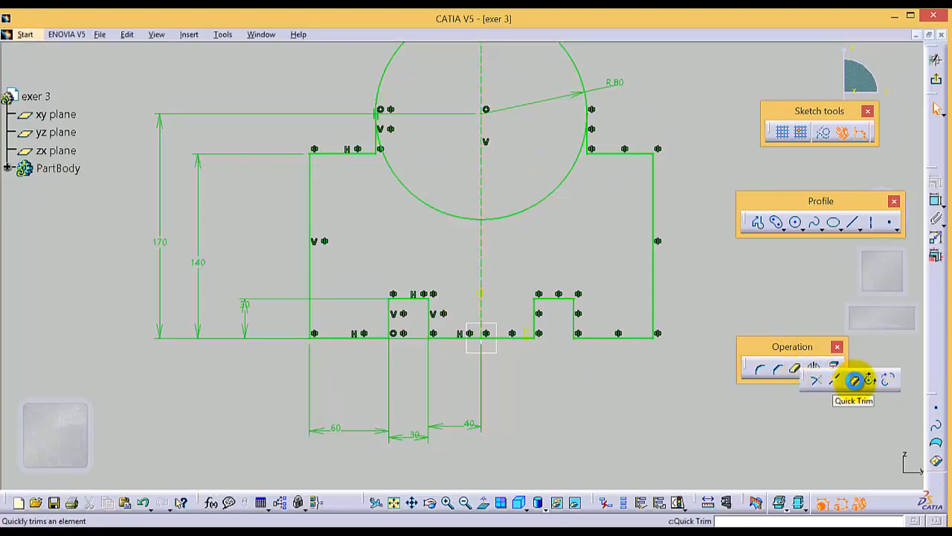
pyautogui.click(856, 383)
pyautogui.click(514, 217)
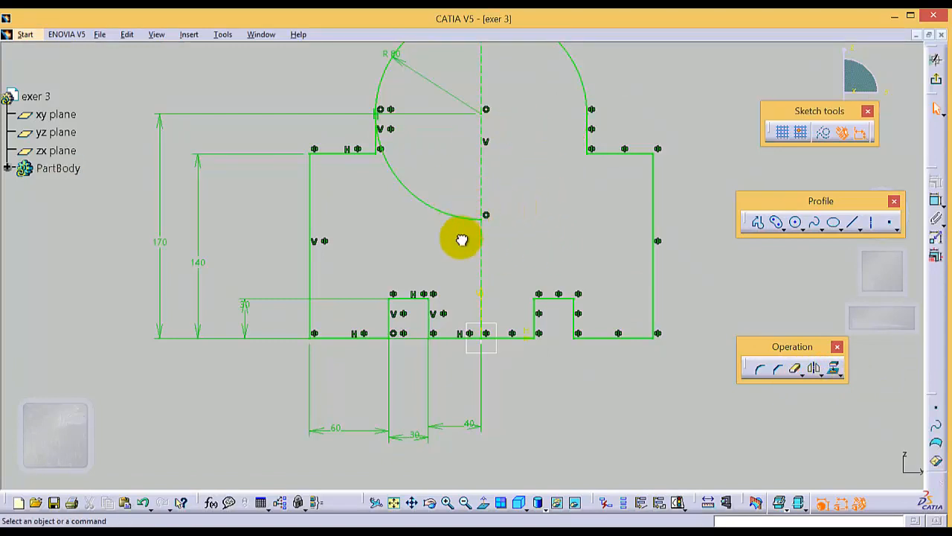
pyautogui.click(799, 376)
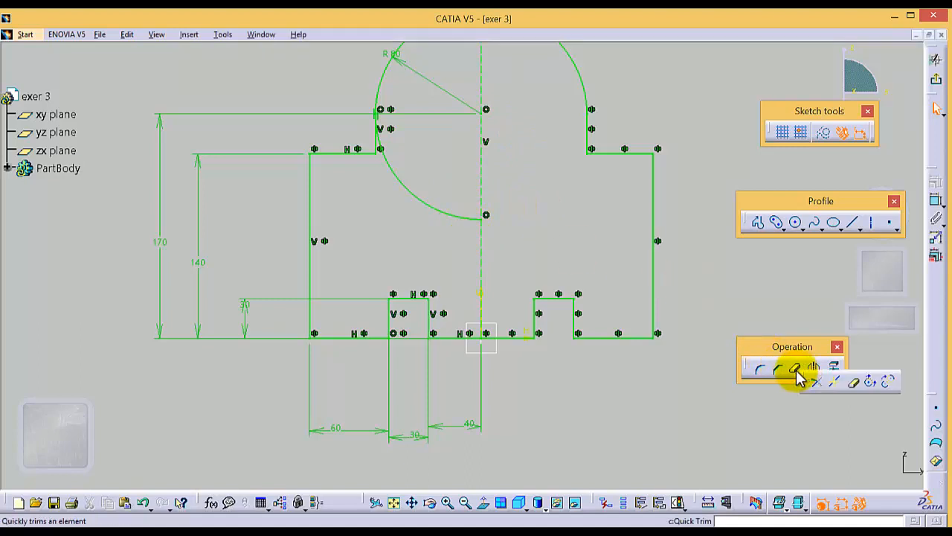
pyautogui.click(856, 383)
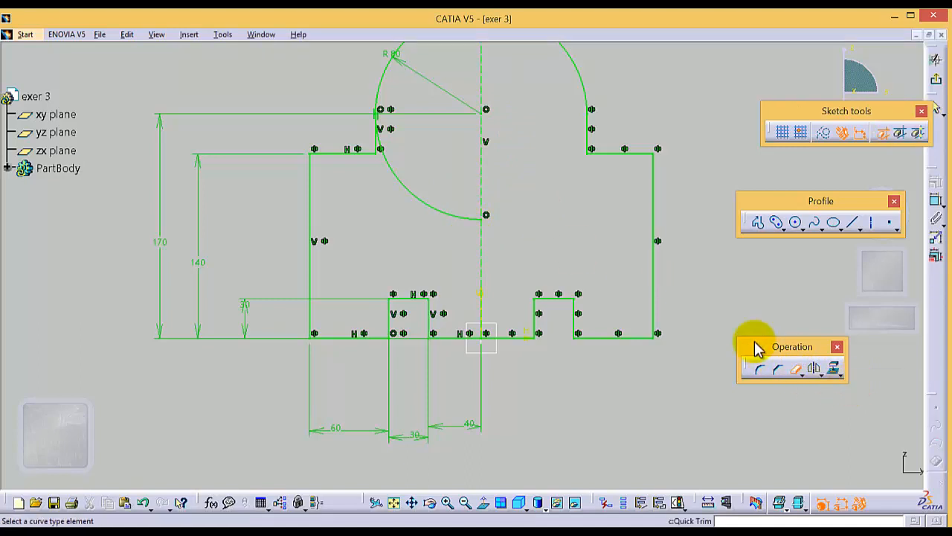
pyautogui.click(439, 214)
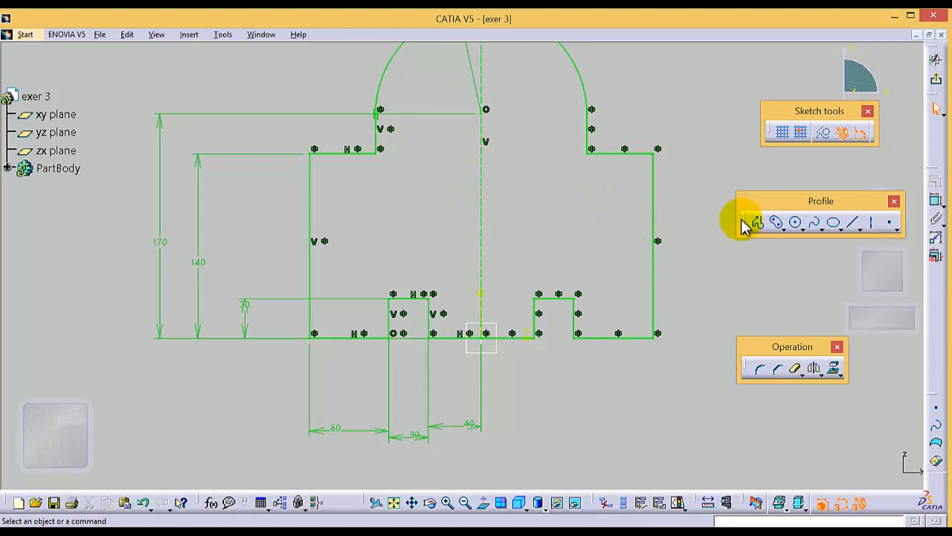
# Exit the sketch, pad the profile 50 mm, and open a new sketch on the pad's front face
pyautogui.click(940, 81)
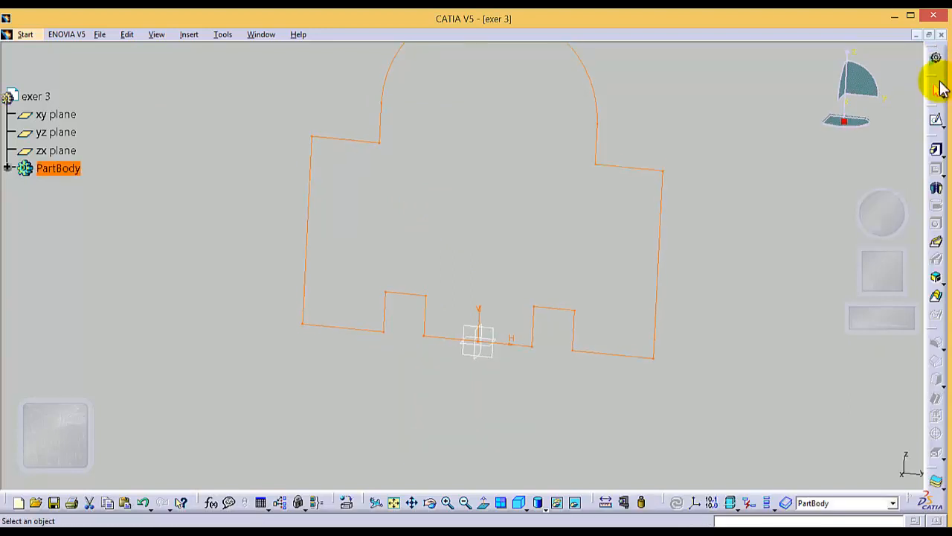
pyautogui.click(936, 149)
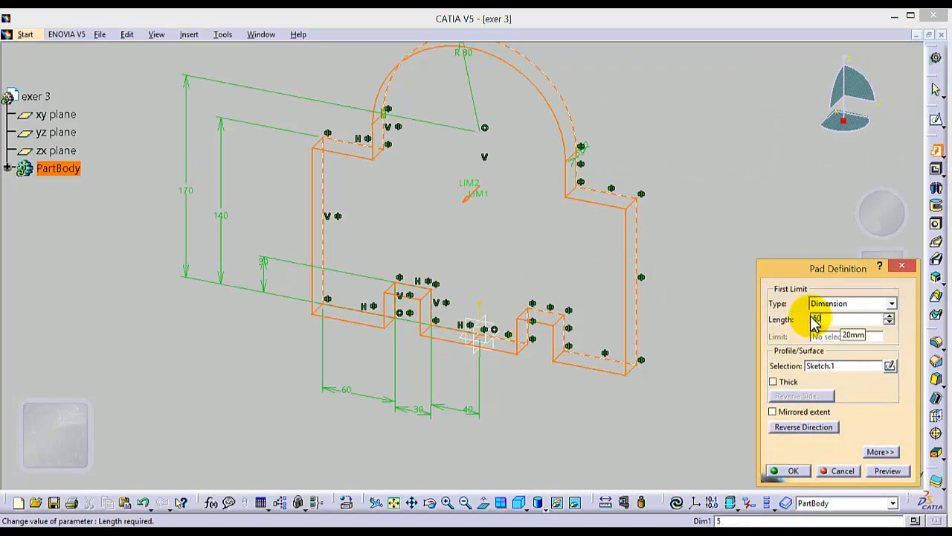
pyautogui.press('Return')
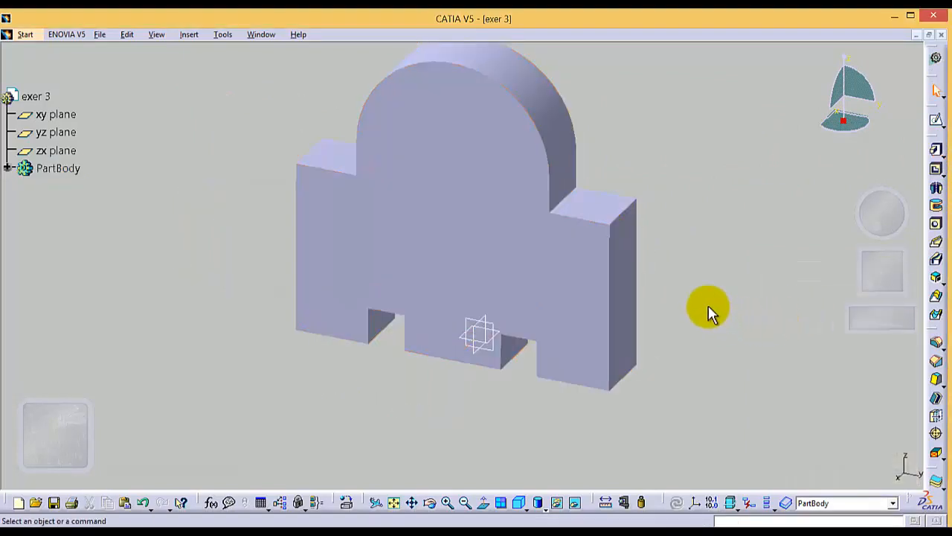
pyautogui.click(420, 213)
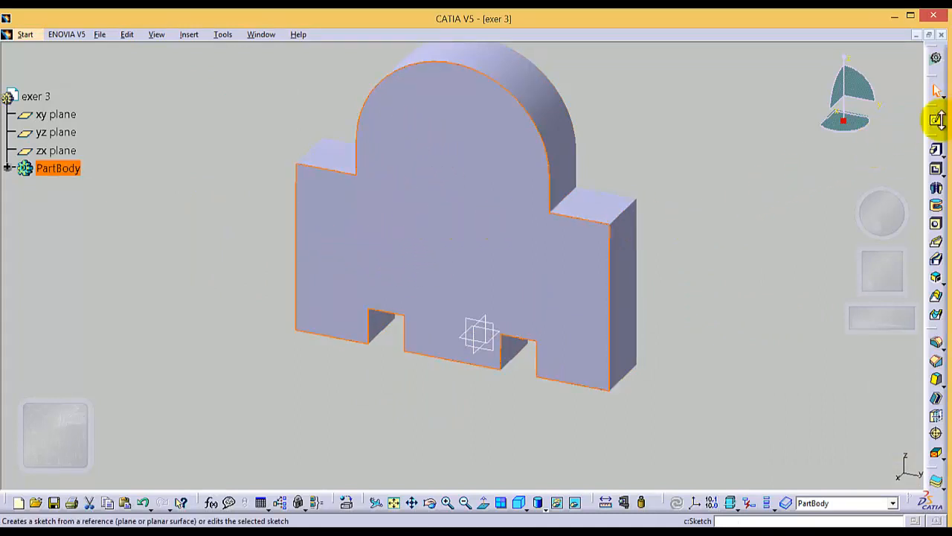
pyautogui.click(936, 121)
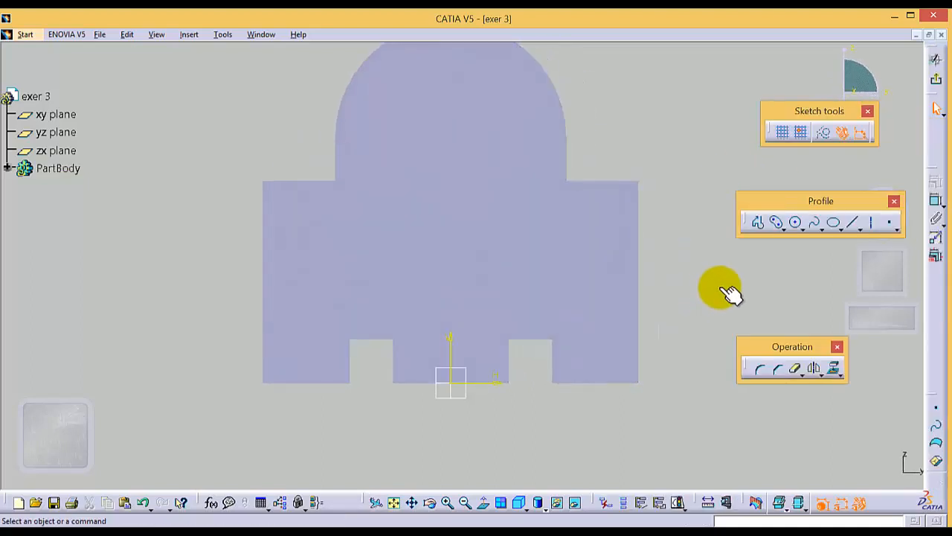
pyautogui.click(786, 227)
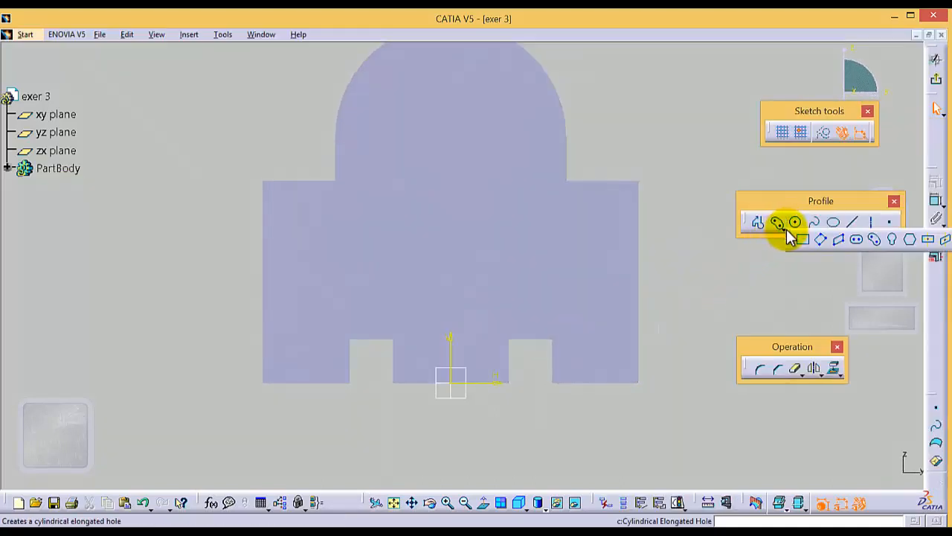
pyautogui.click(841, 228)
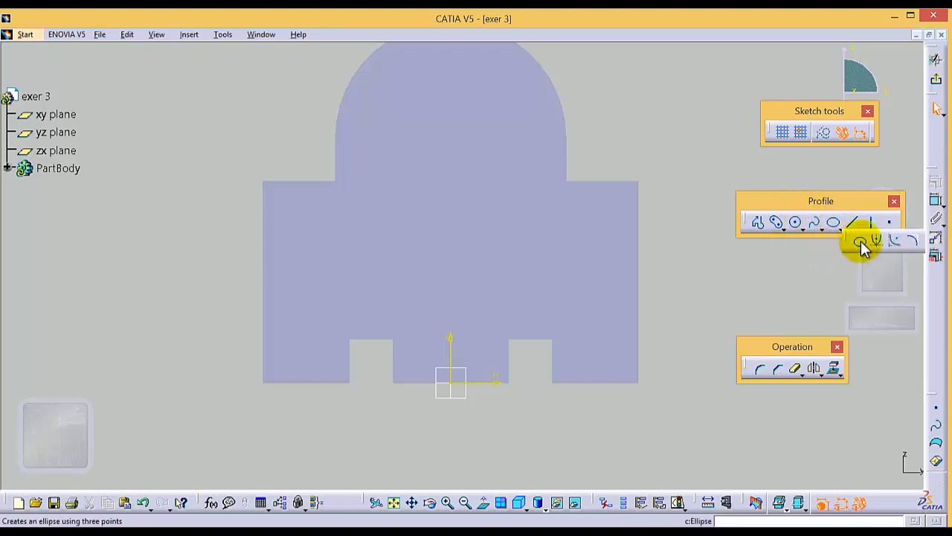
pyautogui.click(860, 240)
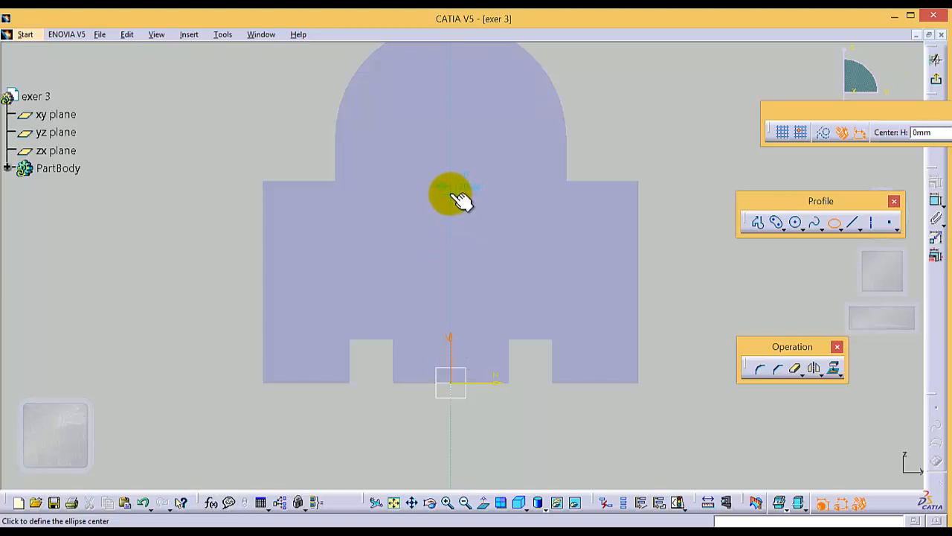
pyautogui.click(455, 189)
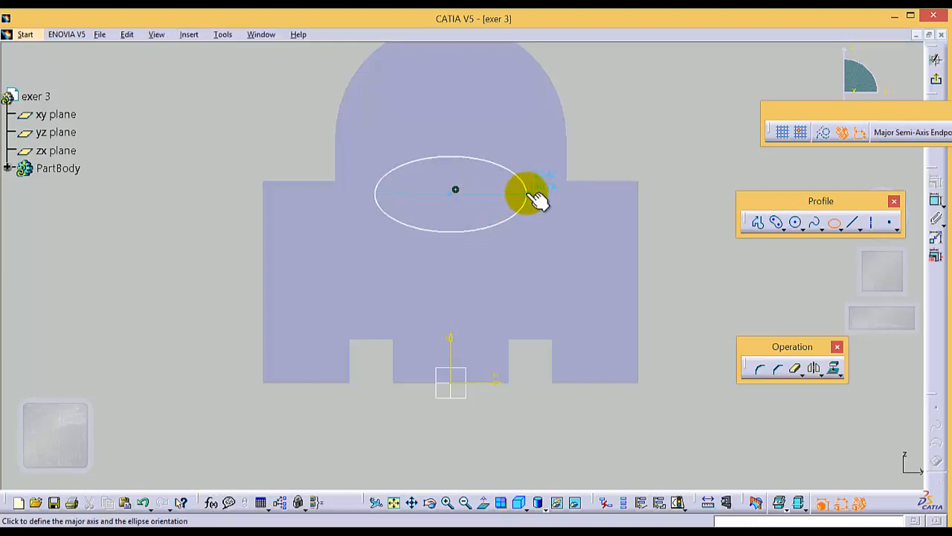
pyautogui.click(536, 196)
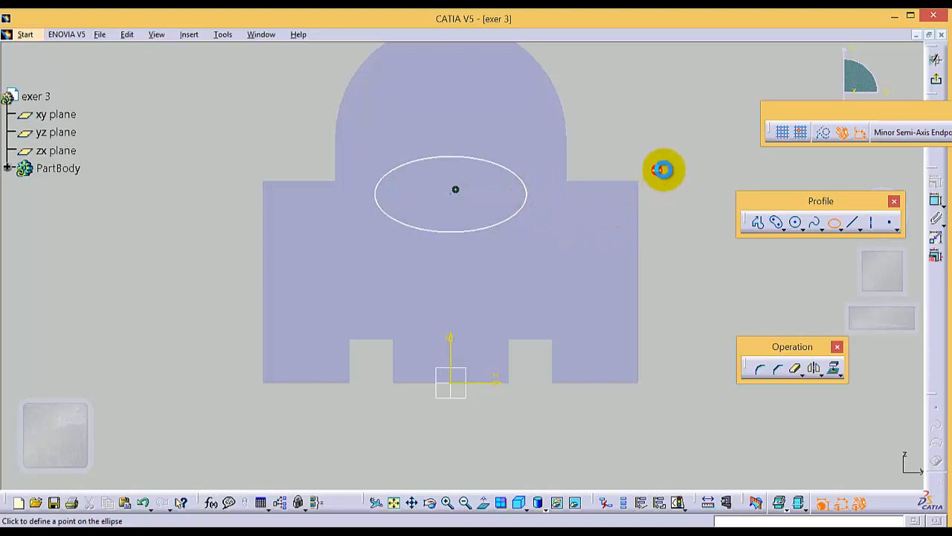
pyautogui.press('Escape')
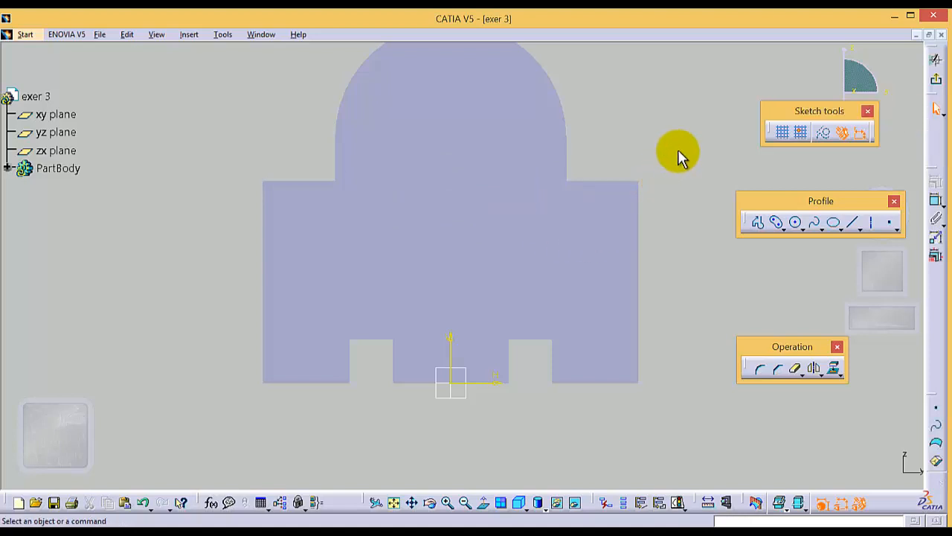
# Sketch a horizontal ellipse centred on the vertical axis, just below the part's rounded top section
pyautogui.click(835, 225)
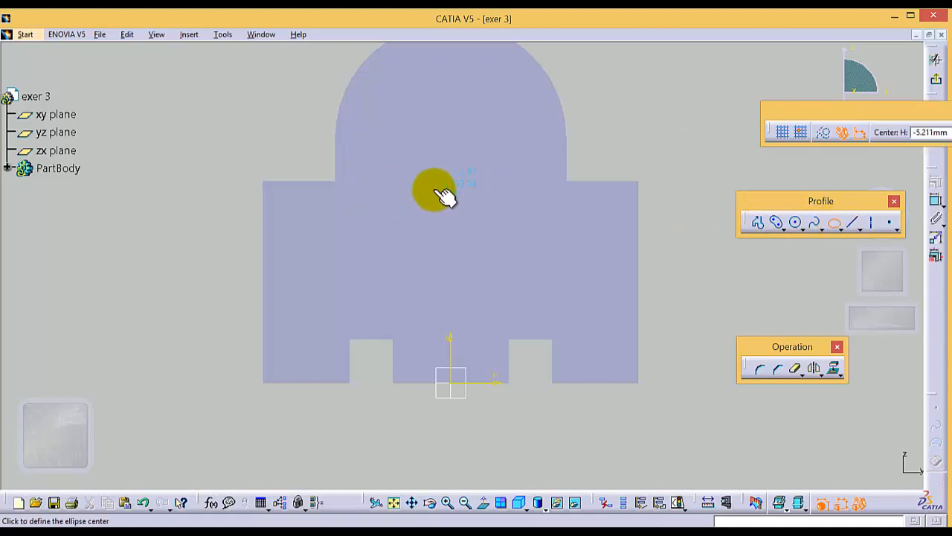
pyautogui.click(455, 186)
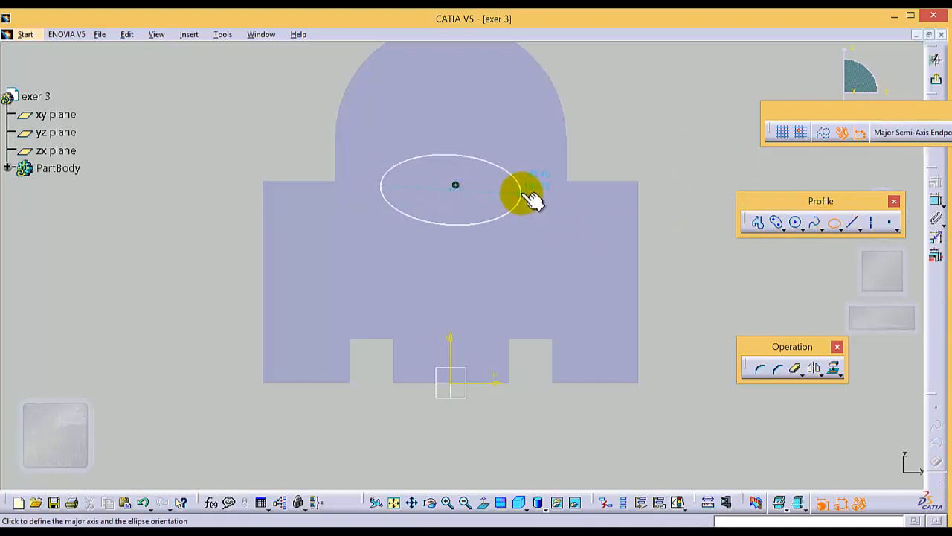
pyautogui.click(523, 187)
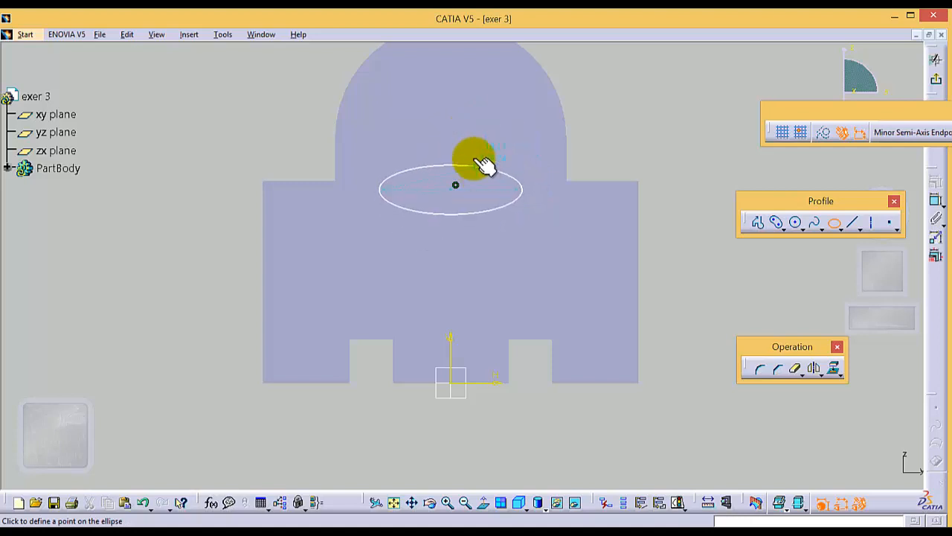
pyautogui.click(478, 160)
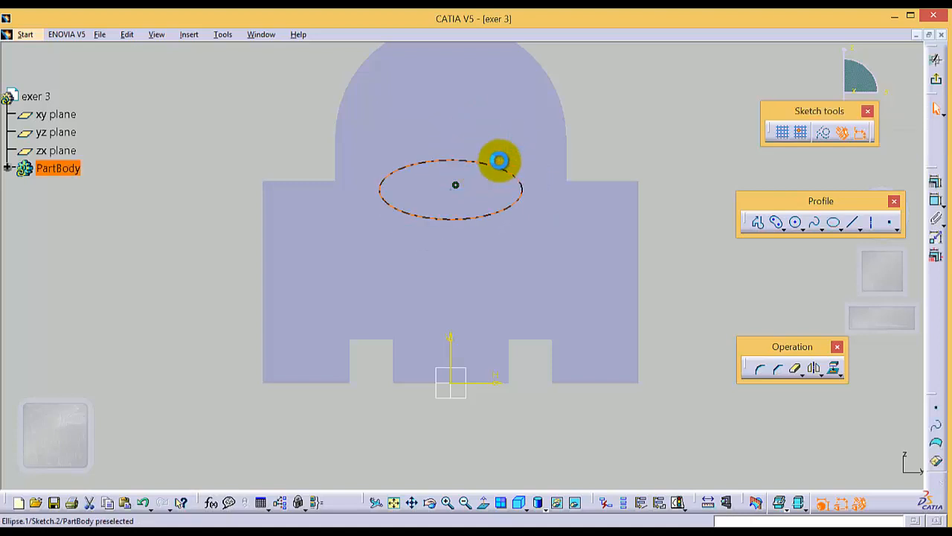
pyautogui.click(640, 149)
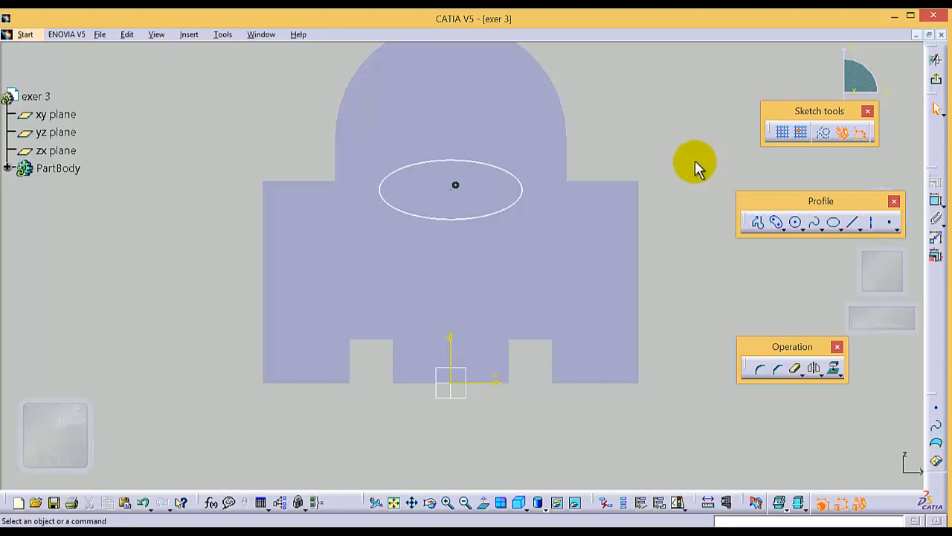
# Draw two construction lines across the ellipse: a horizontal one through its centre and a vertical one slightly right of centre
pyautogui.click(855, 224)
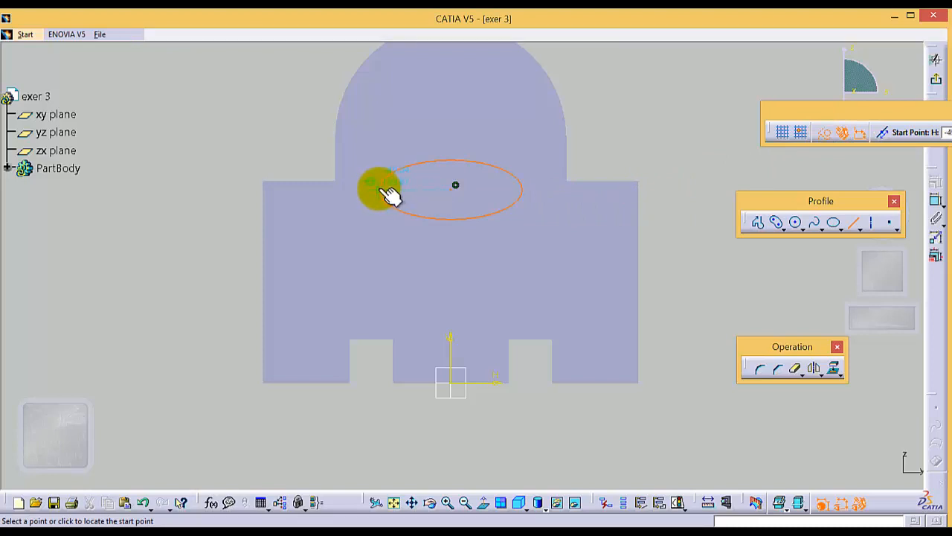
pyautogui.click(384, 188)
pyautogui.click(528, 188)
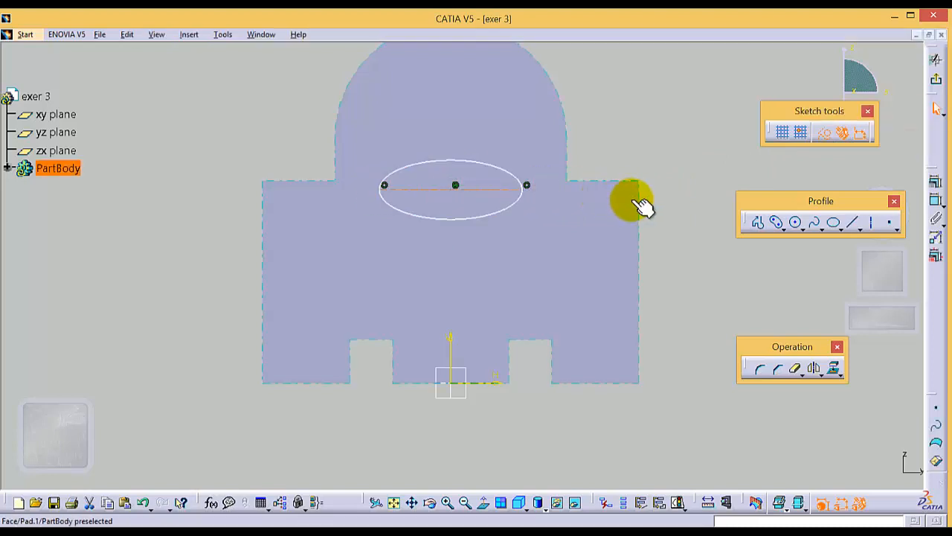
pyautogui.click(853, 223)
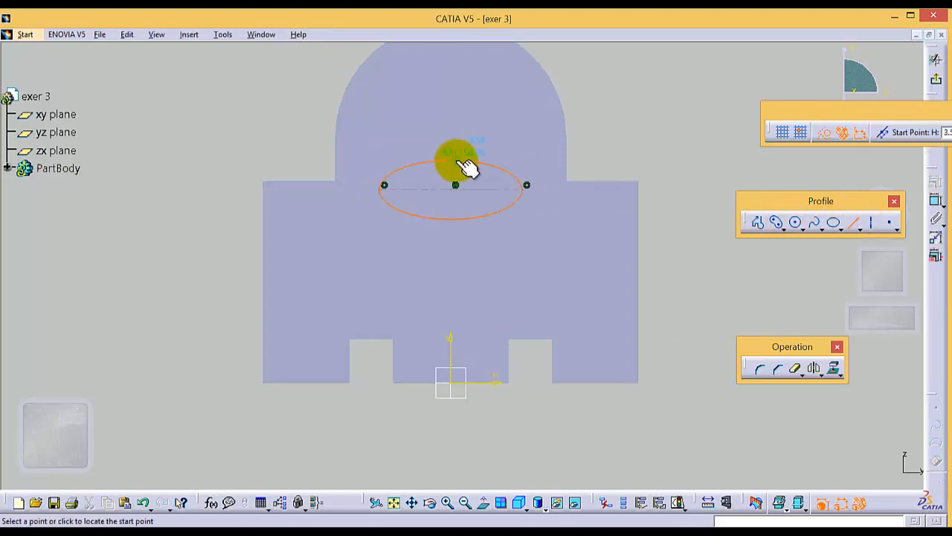
pyautogui.click(469, 160)
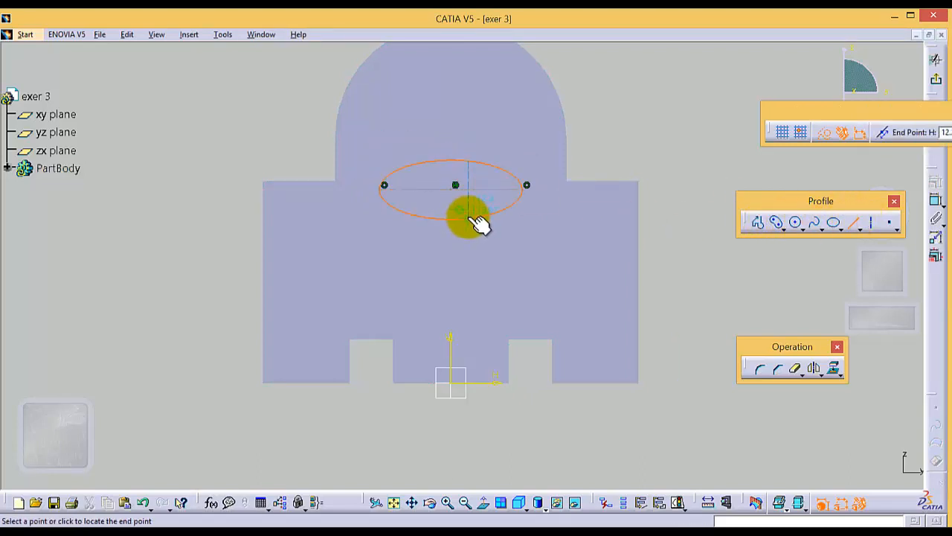
pyautogui.click(470, 218)
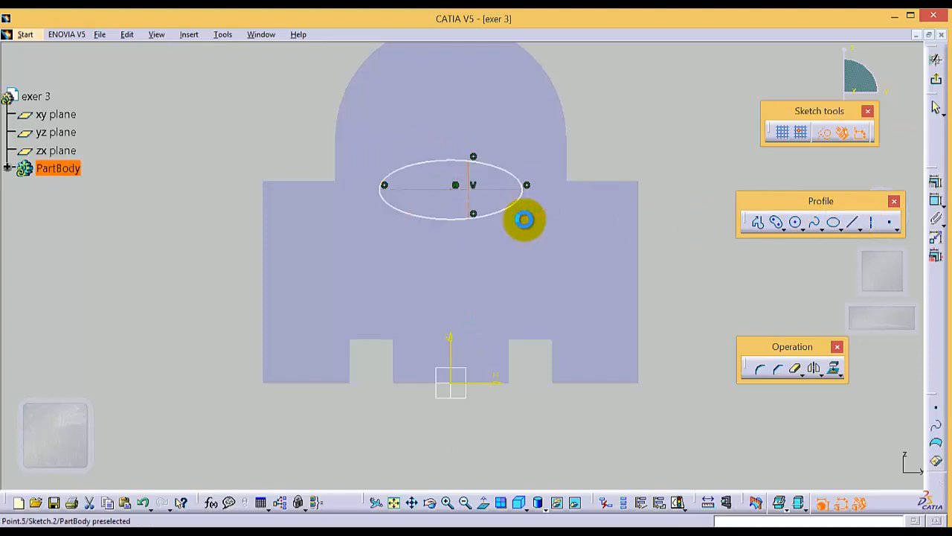
pyautogui.click(686, 249)
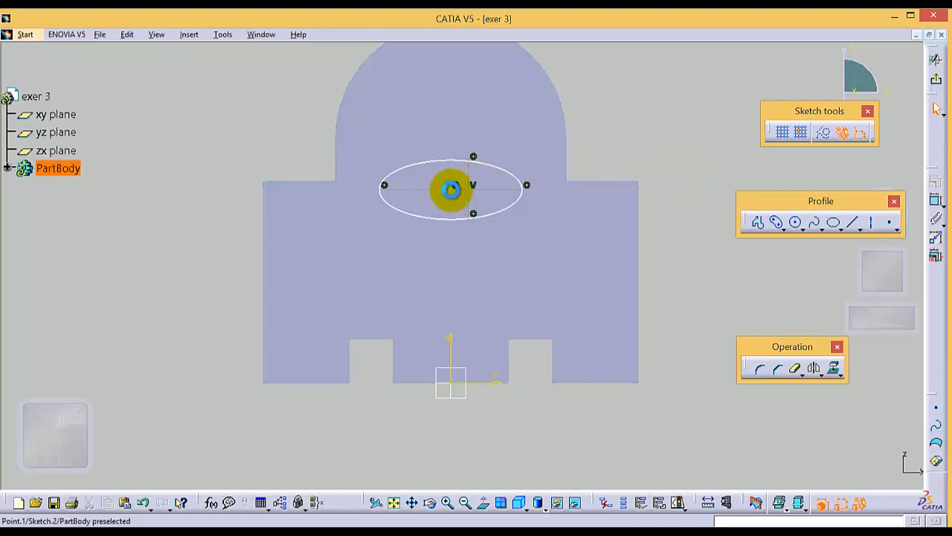
# Constrain the ellipse's centre point coincident with the vertical construction line and with the horizontal construction line
pyautogui.click(451, 189)
pyautogui.keyDown('ctrl'); pyautogui.click(468, 170); pyautogui.keyUp('ctrl')
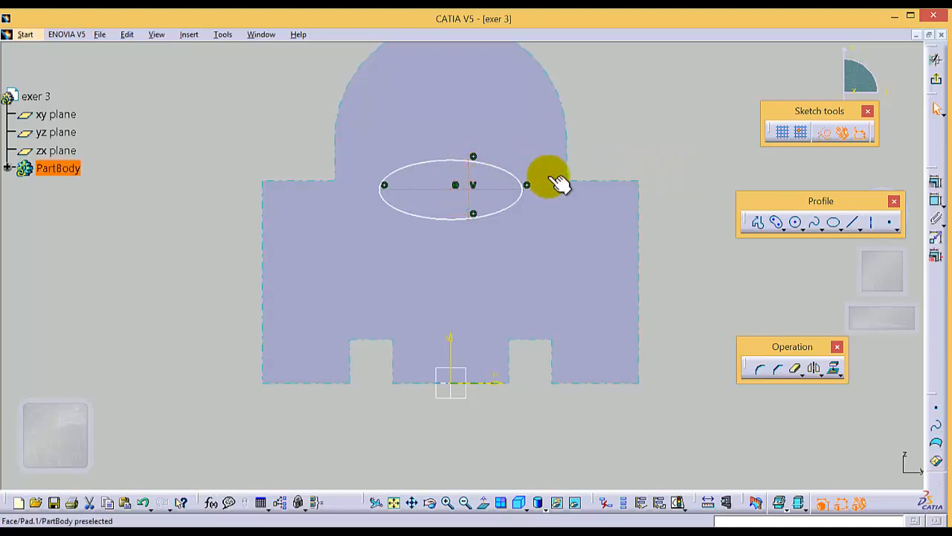
pyautogui.click(935, 183)
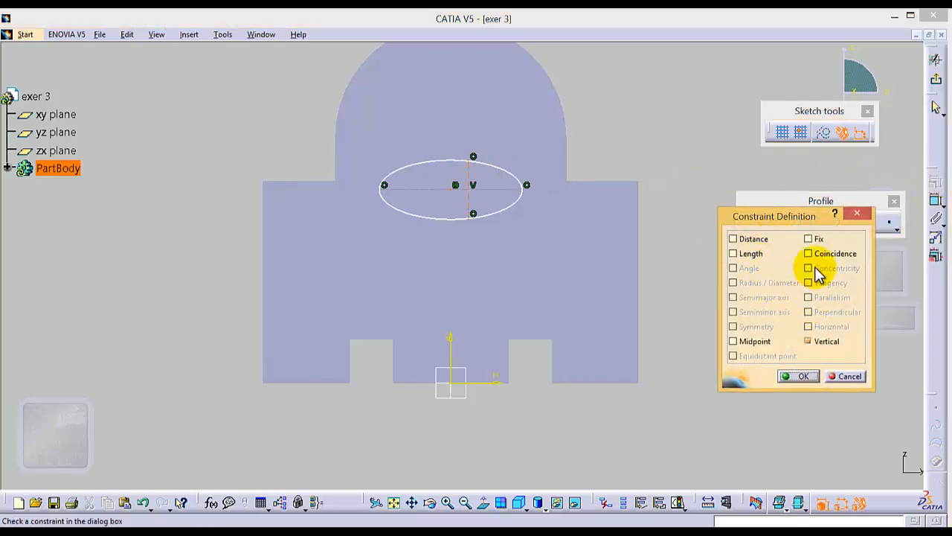
pyautogui.click(797, 375)
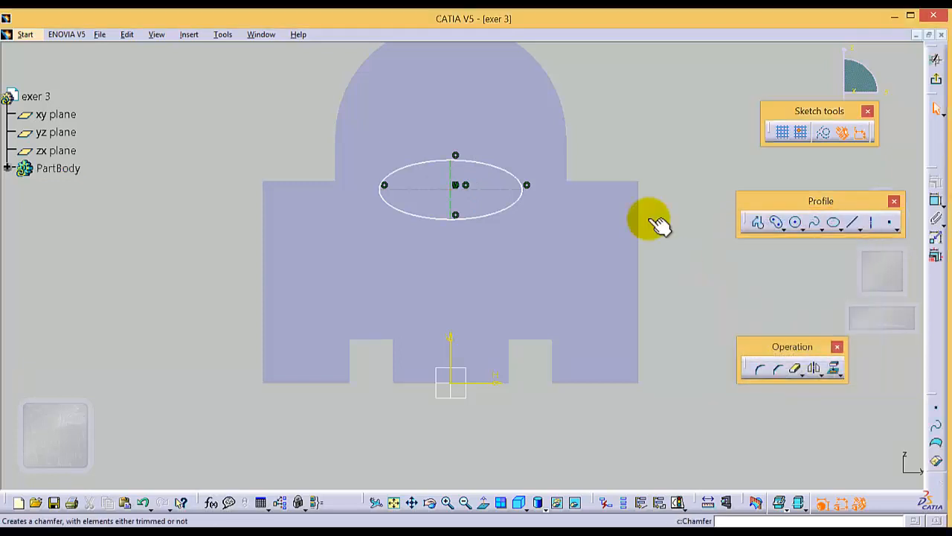
pyautogui.click(450, 190)
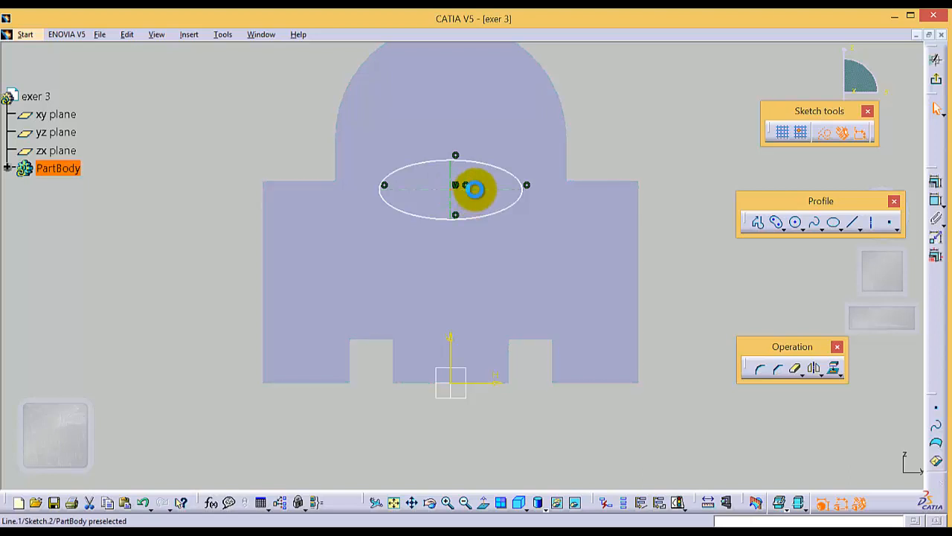
pyautogui.keyDown('ctrl'); pyautogui.click(474, 190); pyautogui.keyUp('ctrl')
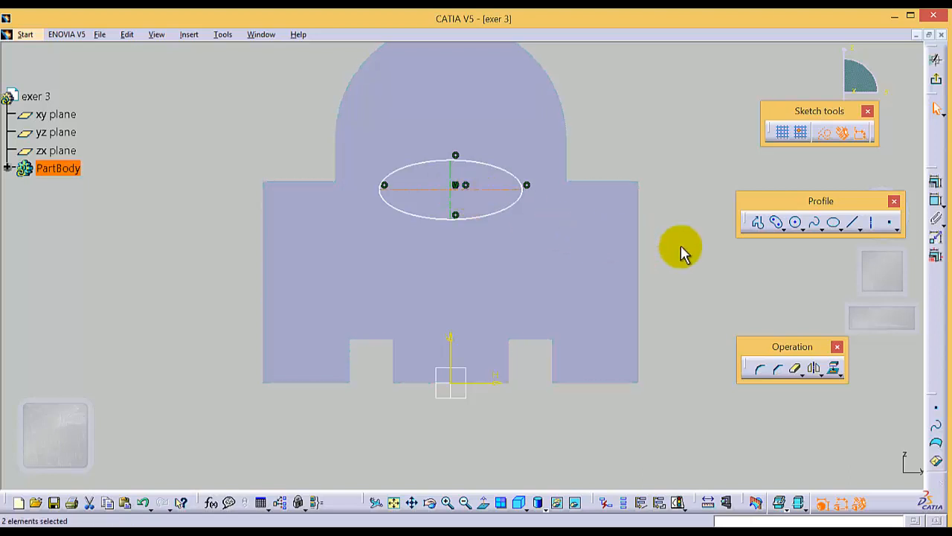
pyautogui.click(937, 181)
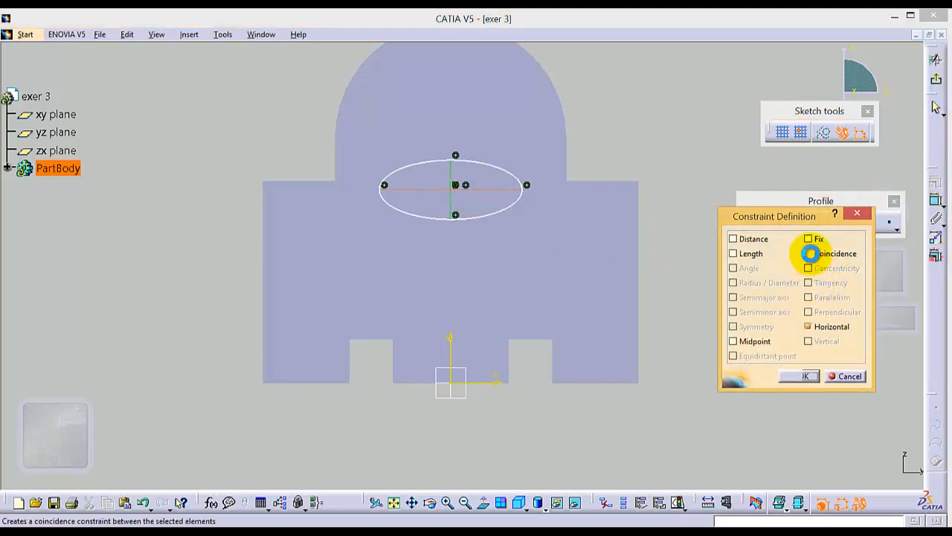
pyautogui.click(810, 253)
pyautogui.click(795, 377)
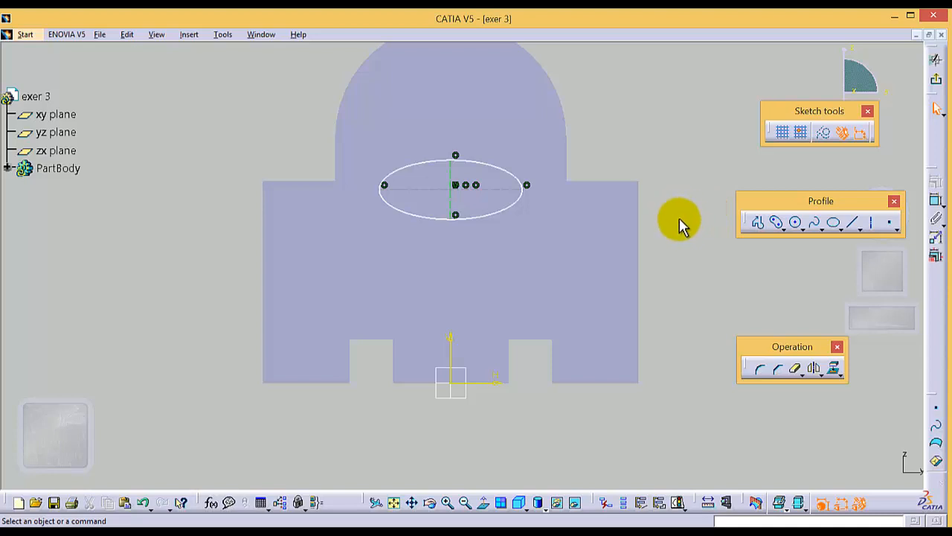
# Constrain the ellipse's centre point coincident with the sketch's vertical axis
pyautogui.keyDown('ctrl'); pyautogui.click(451, 342); pyautogui.keyUp('ctrl')
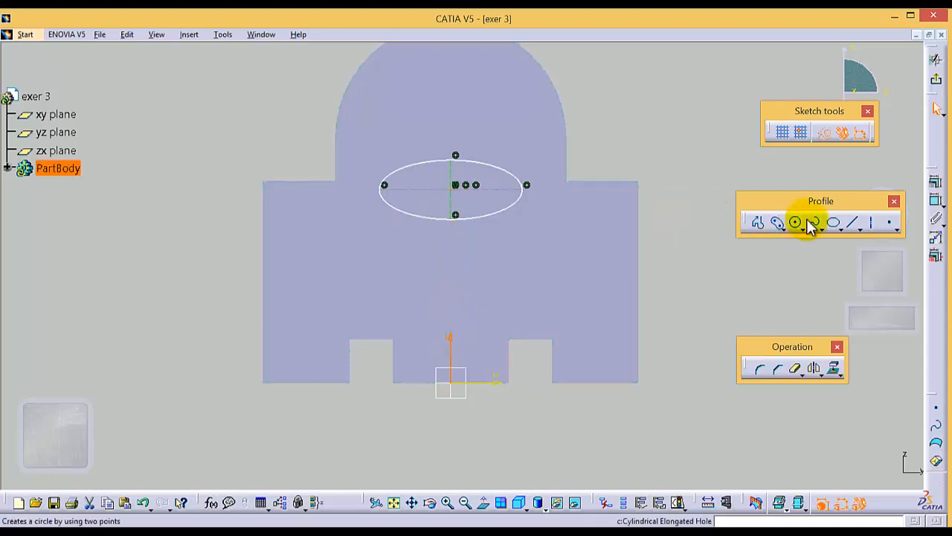
pyautogui.click(936, 183)
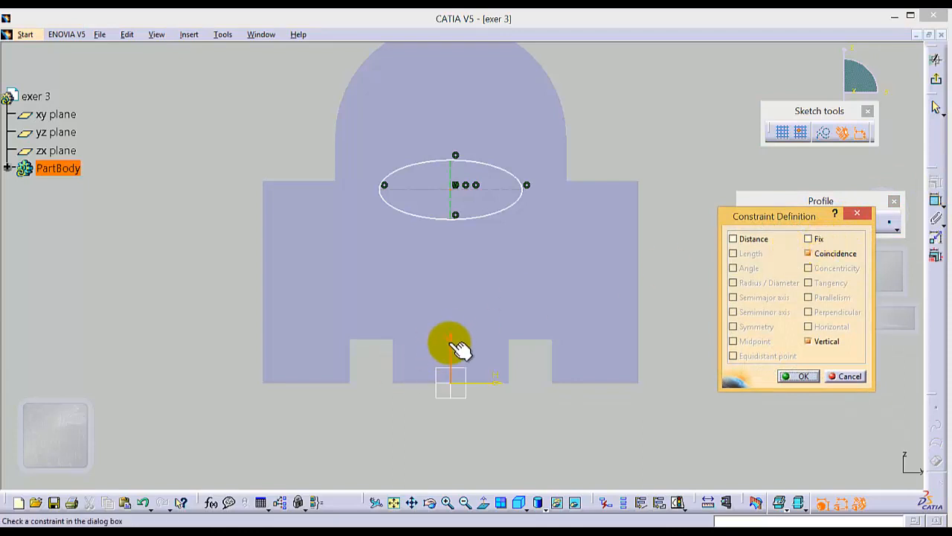
pyautogui.click(798, 376)
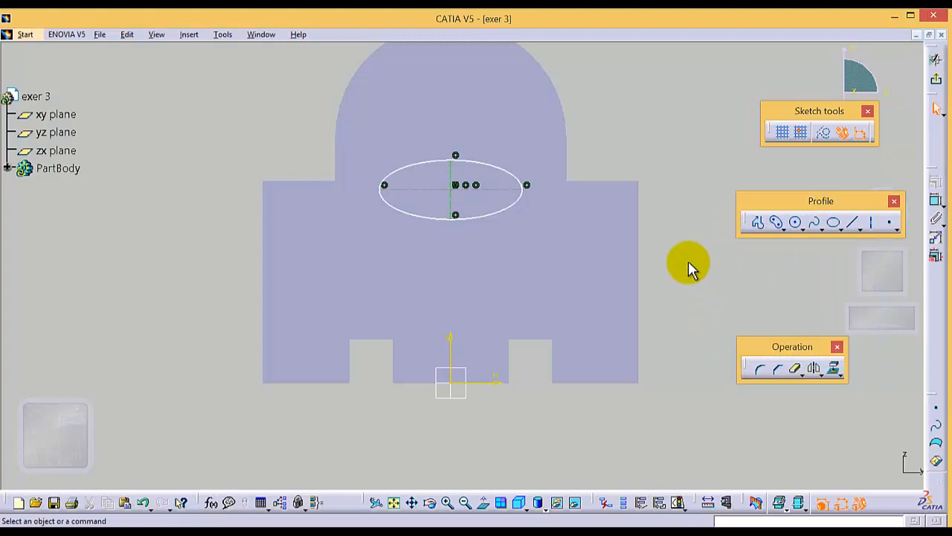
# Dimension the horizontal construction line across the ellipse and set its length to 70 mm
pyautogui.click(482, 187)
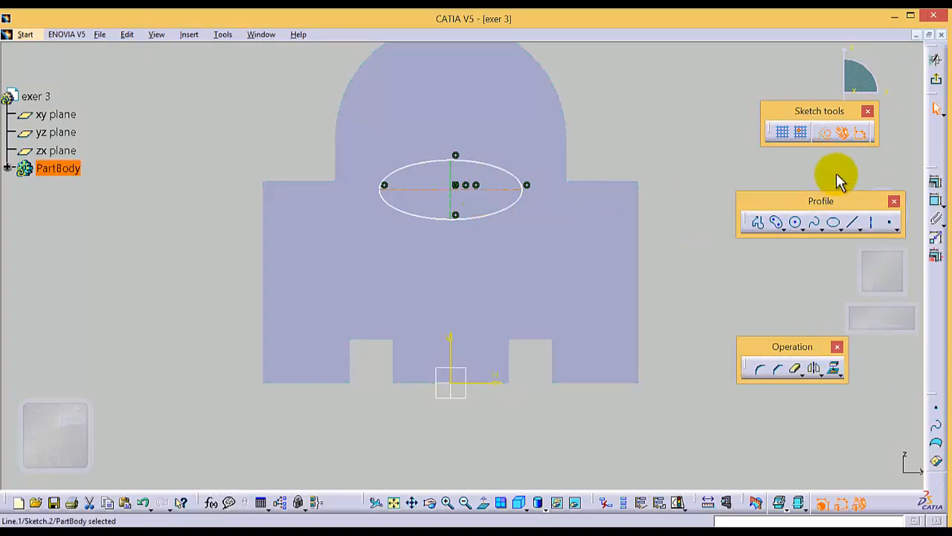
pyautogui.click(936, 203)
pyautogui.click(460, 117)
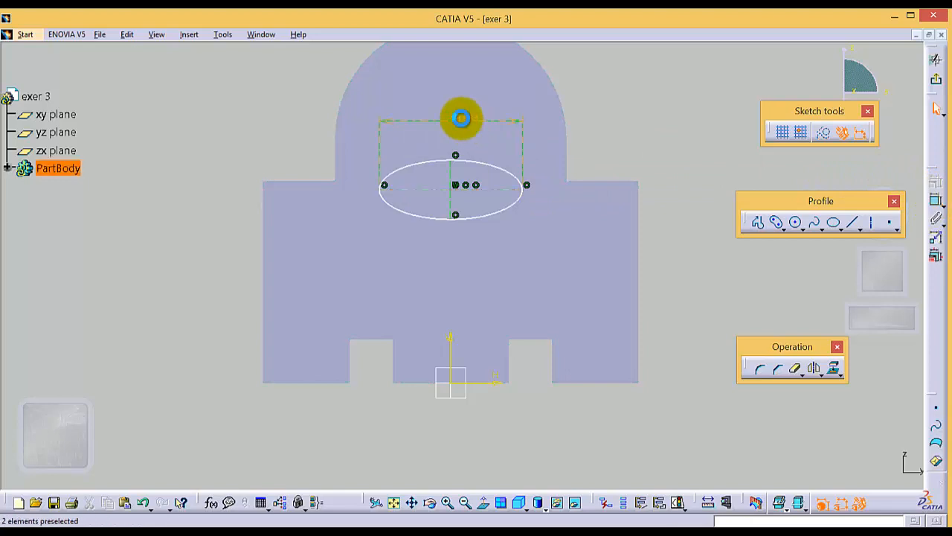
pyautogui.doubleClick(460, 117)
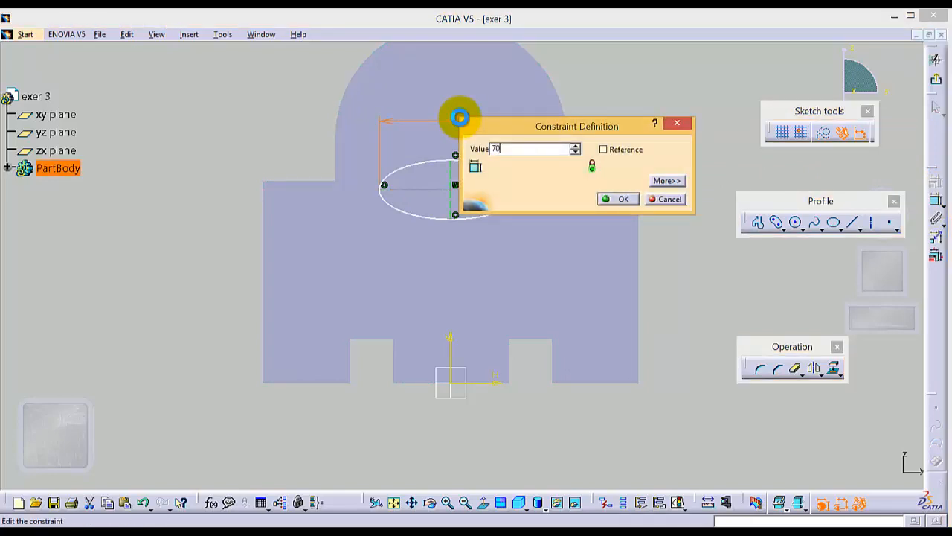
pyautogui.press('Return')
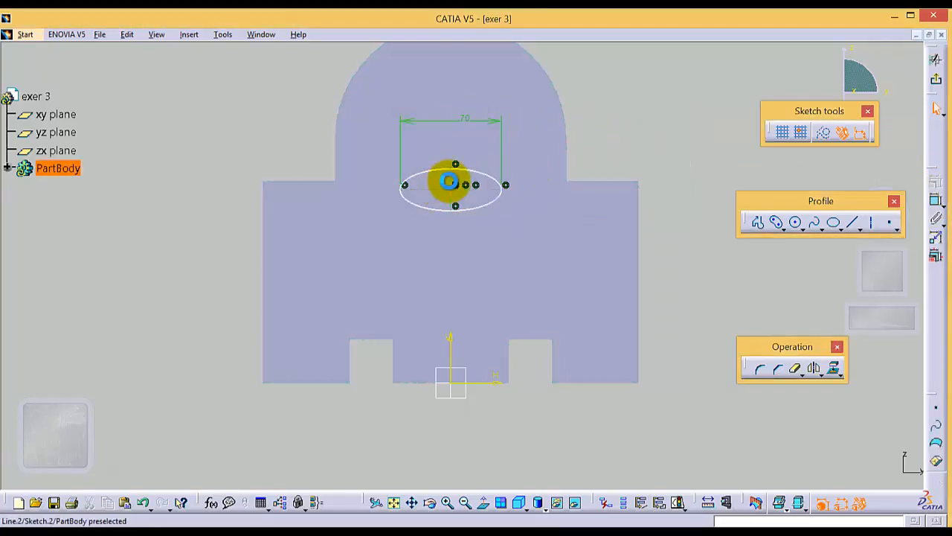
# Dimension the vertical construction line across the ellipse and set its length to 30 mm
pyautogui.click(449, 181)
pyautogui.click(936, 202)
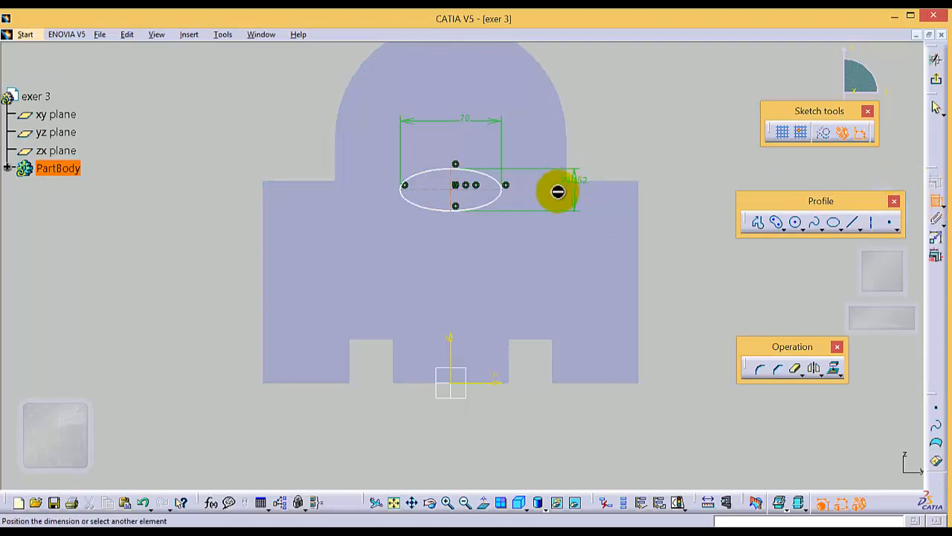
pyautogui.click(574, 195)
pyautogui.doubleClick(579, 196)
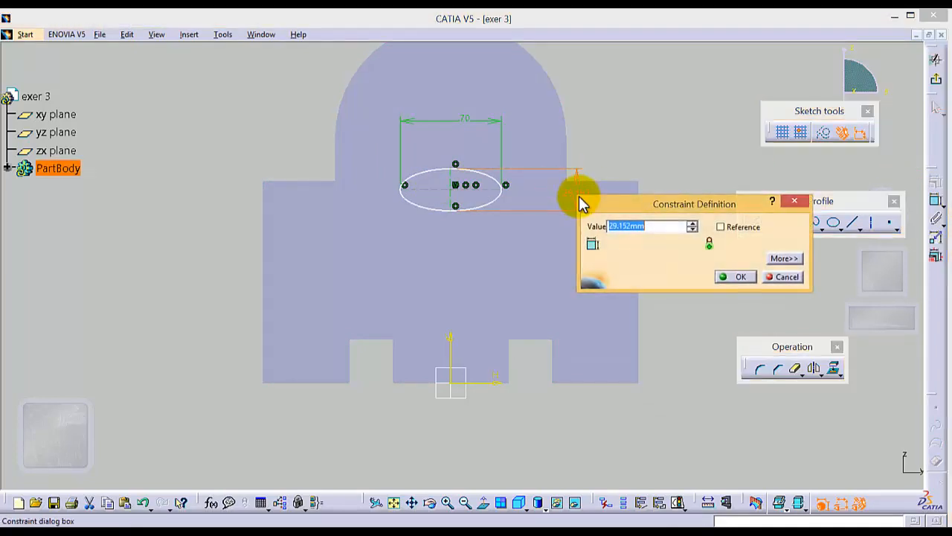
pyautogui.write('30mm')
pyautogui.press('Return')
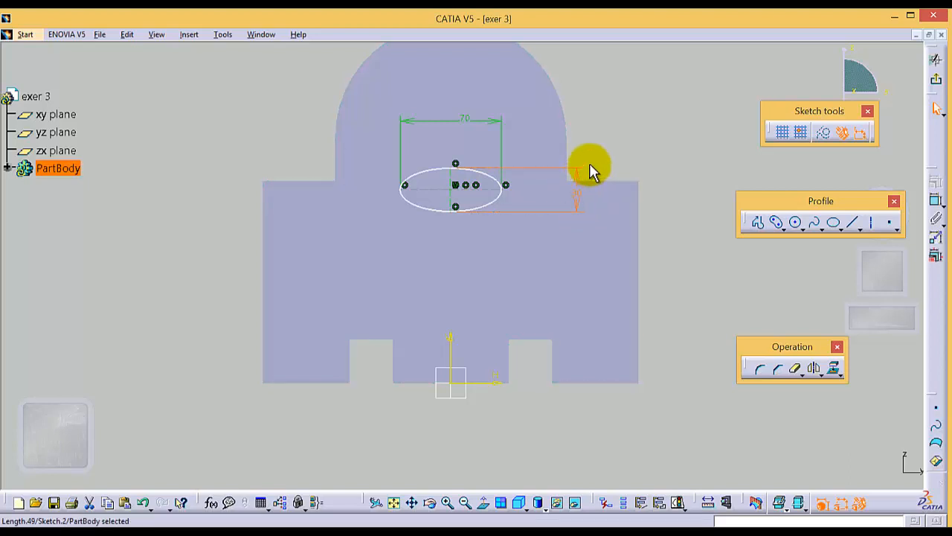
pyautogui.click(627, 105)
# Dimension the height of the ellipse's horizontal construction line above the sketch origin and set it to 100 mm
pyautogui.click(447, 189)
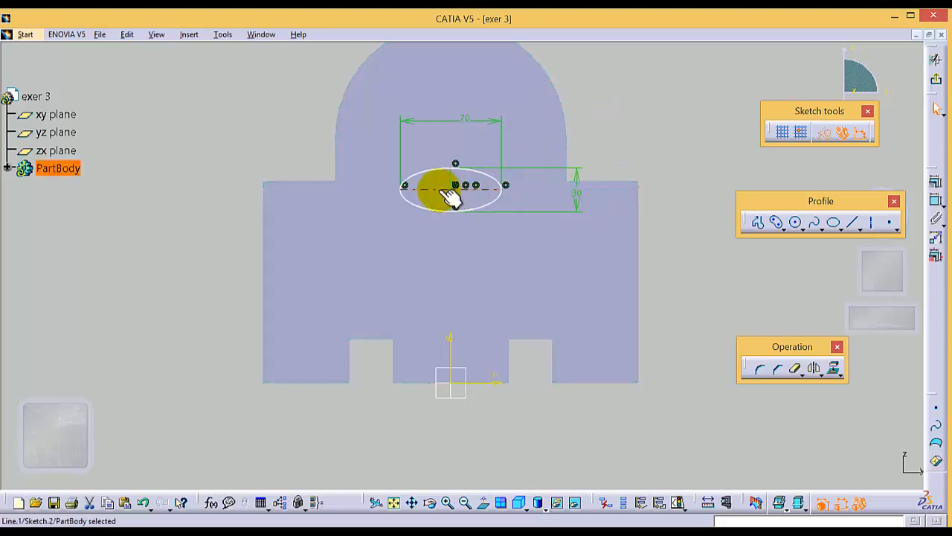
pyautogui.keyDown('ctrl'); pyautogui.click(450, 384); pyautogui.keyUp('ctrl')
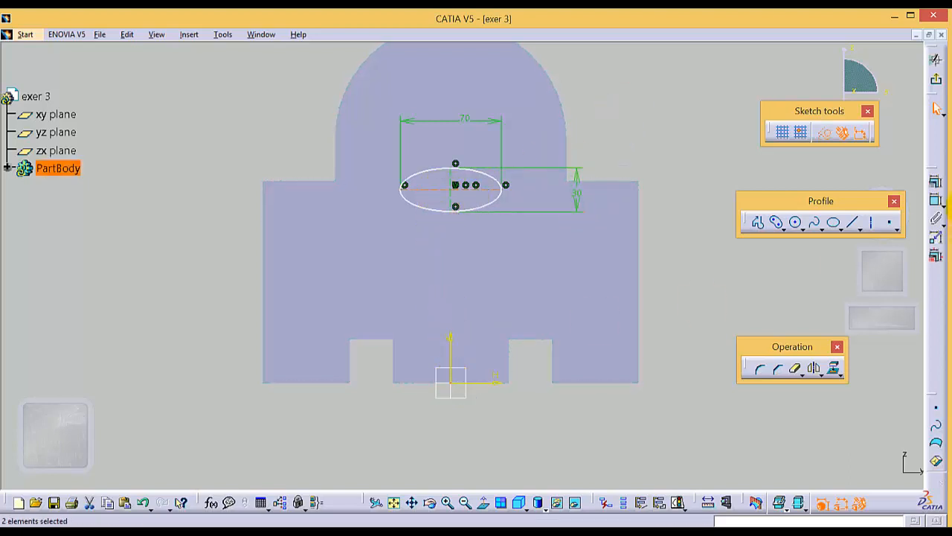
pyautogui.click(936, 201)
pyautogui.doubleClick(154, 287)
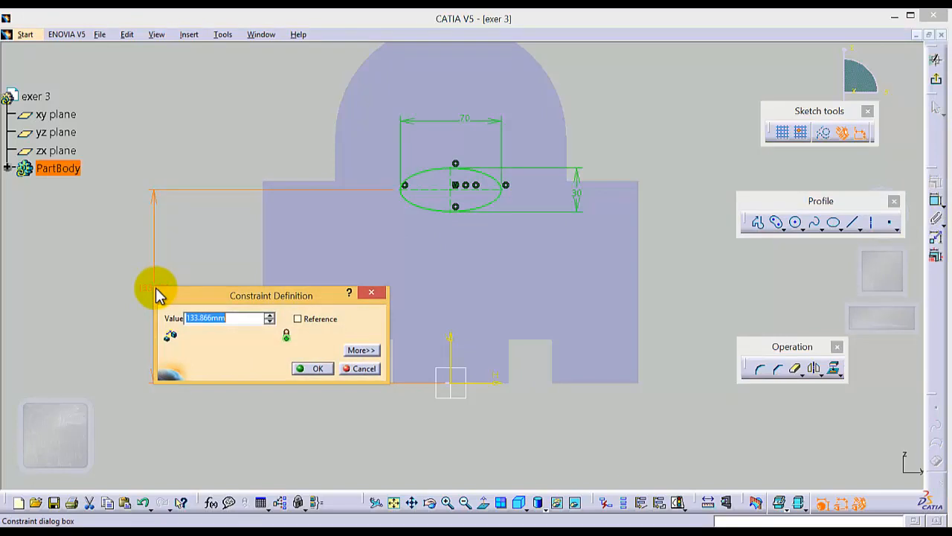
pyautogui.write('100')
pyautogui.press('Return')
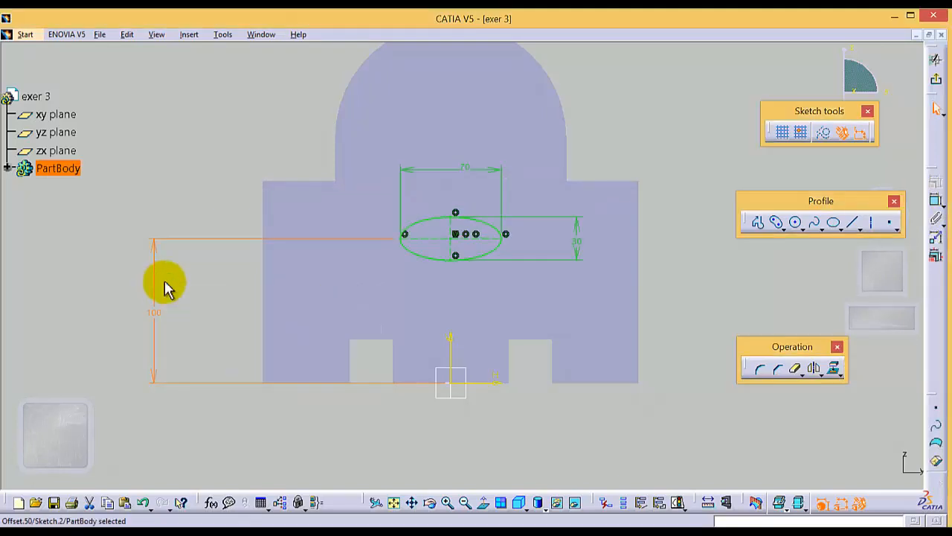
pyautogui.click(200, 312)
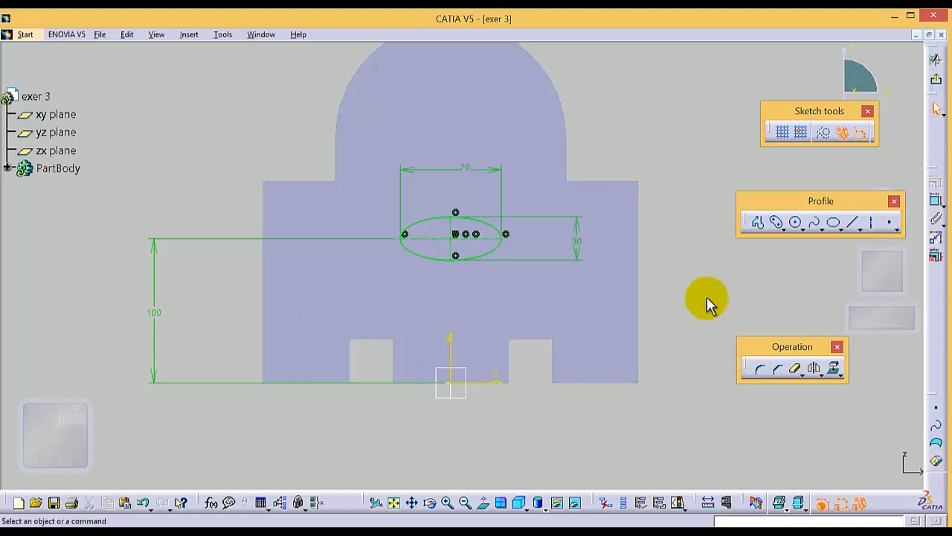
# Exit the sketch and cut the ellipse through the part with a Pocket limited Up to next
pyautogui.click(936, 79)
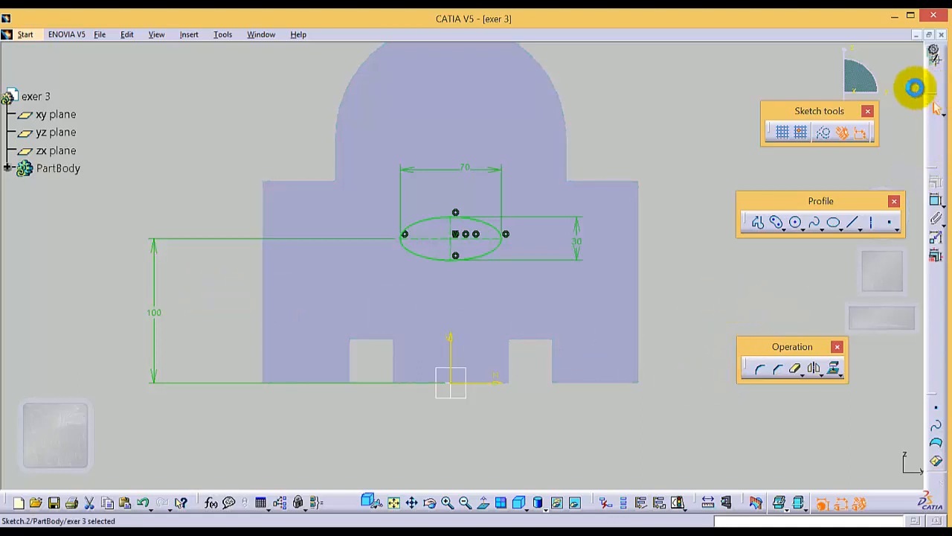
pyautogui.click(482, 228)
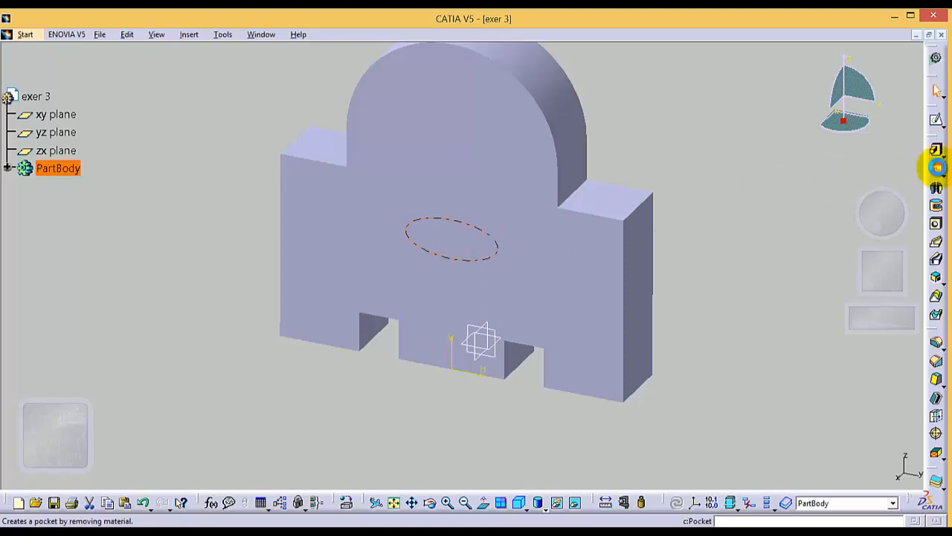
pyautogui.click(938, 167)
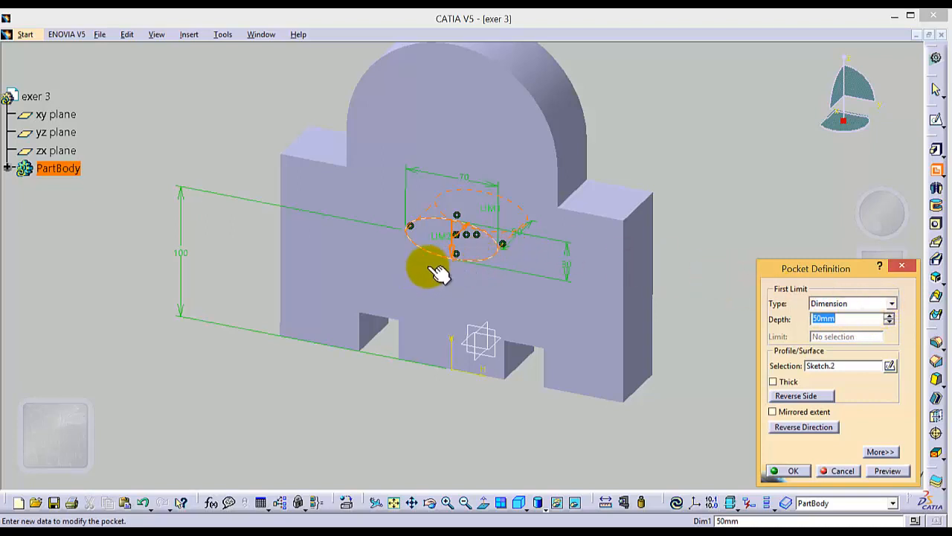
pyautogui.click(891, 304)
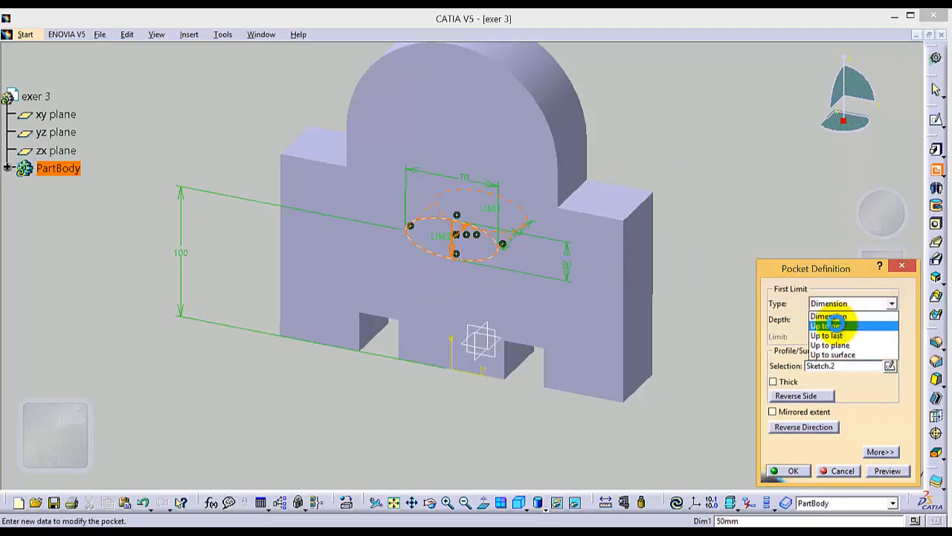
pyautogui.click(828, 326)
pyautogui.click(790, 471)
pyautogui.click(724, 311)
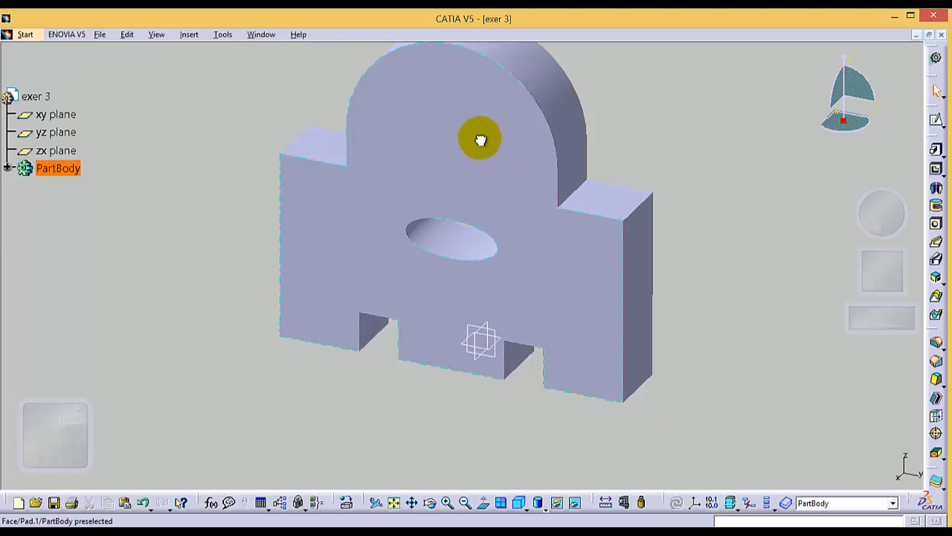
# Open a new sketch on the front face and draw an arched Cylindrical Elongated Hole of about 11 mm radius in the rounded top section
pyautogui.click(510, 141)
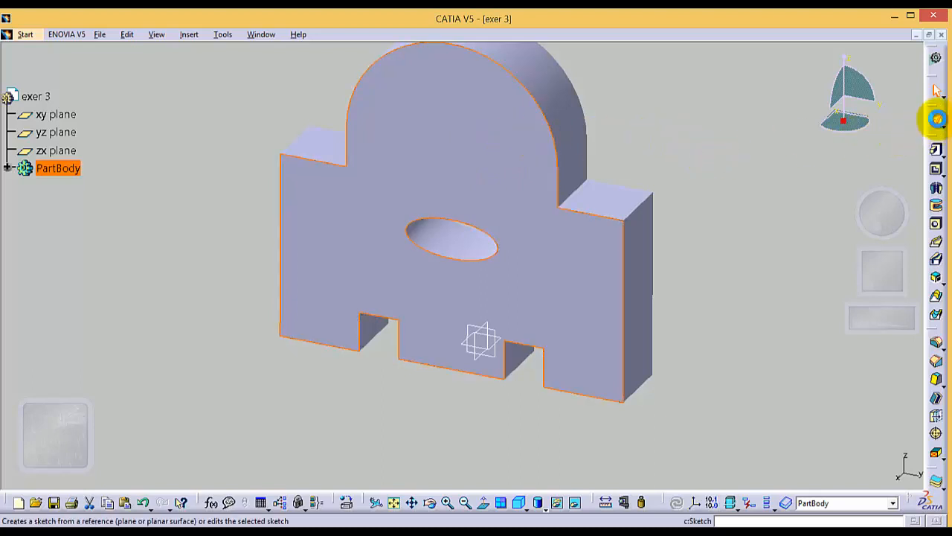
pyautogui.click(937, 119)
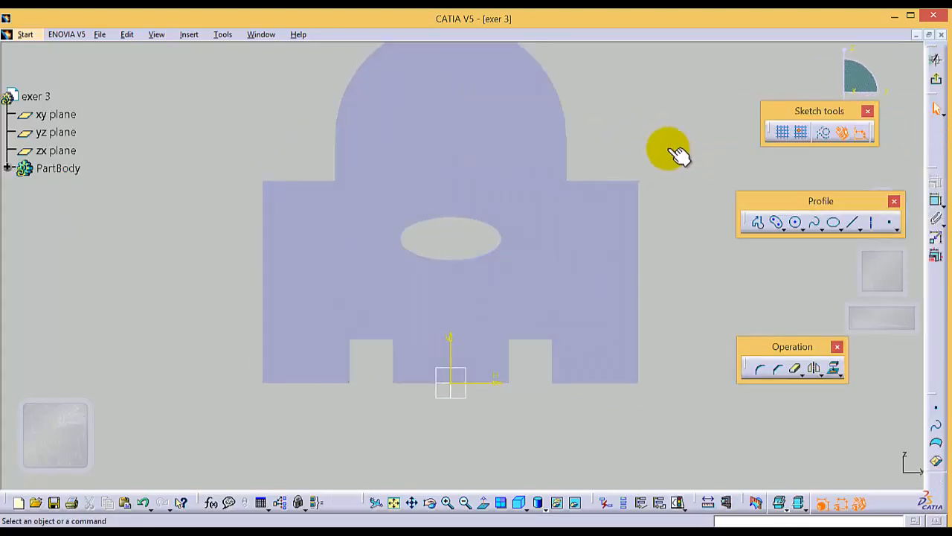
pyautogui.click(784, 230)
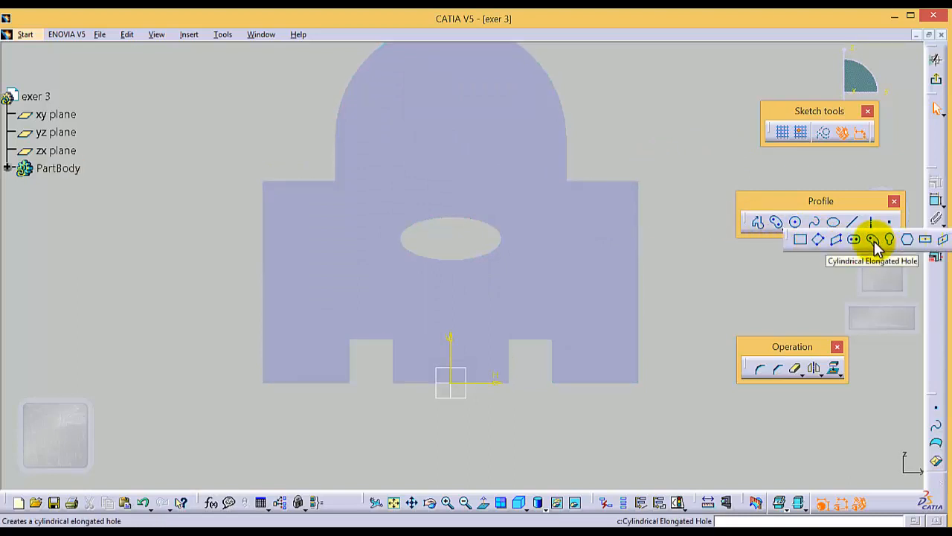
pyautogui.click(873, 238)
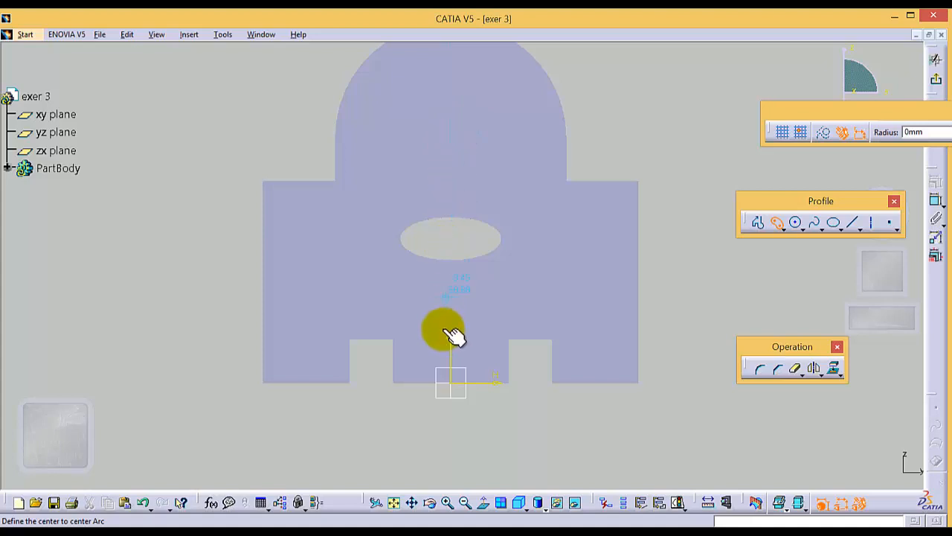
pyautogui.click(450, 111)
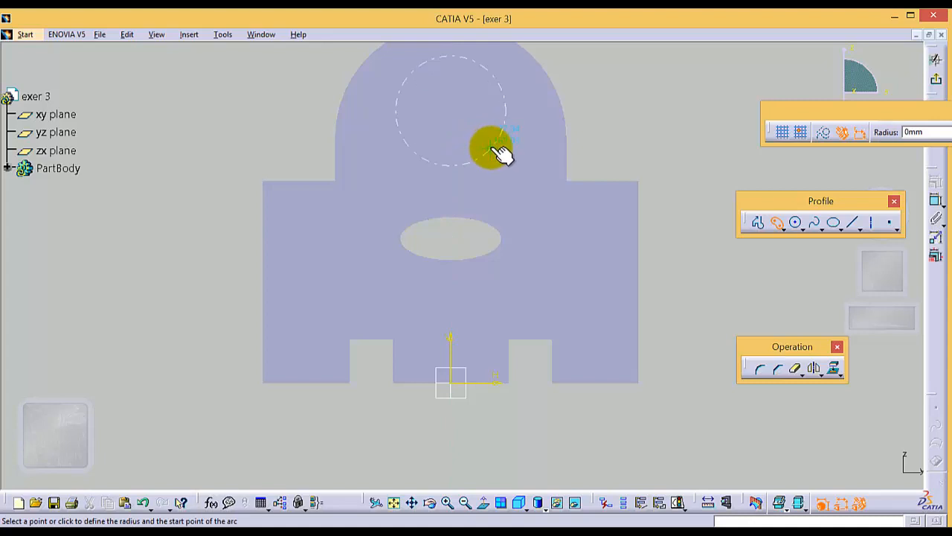
pyautogui.click(511, 125)
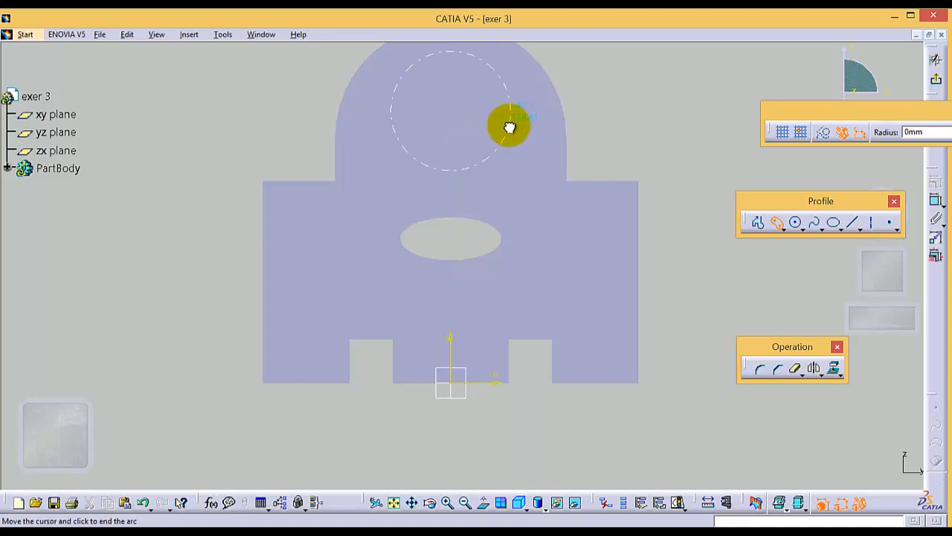
pyautogui.click(395, 113)
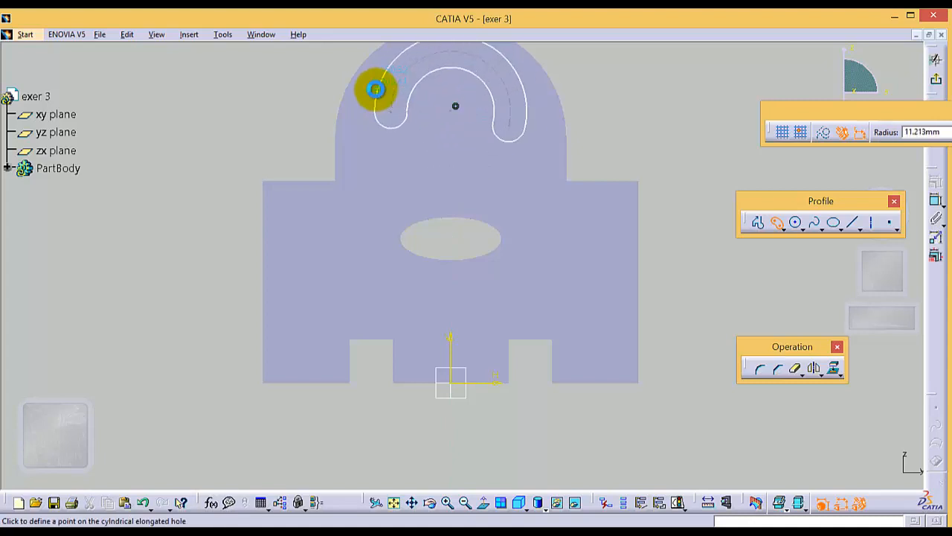
pyautogui.click(376, 90)
pyautogui.click(610, 104)
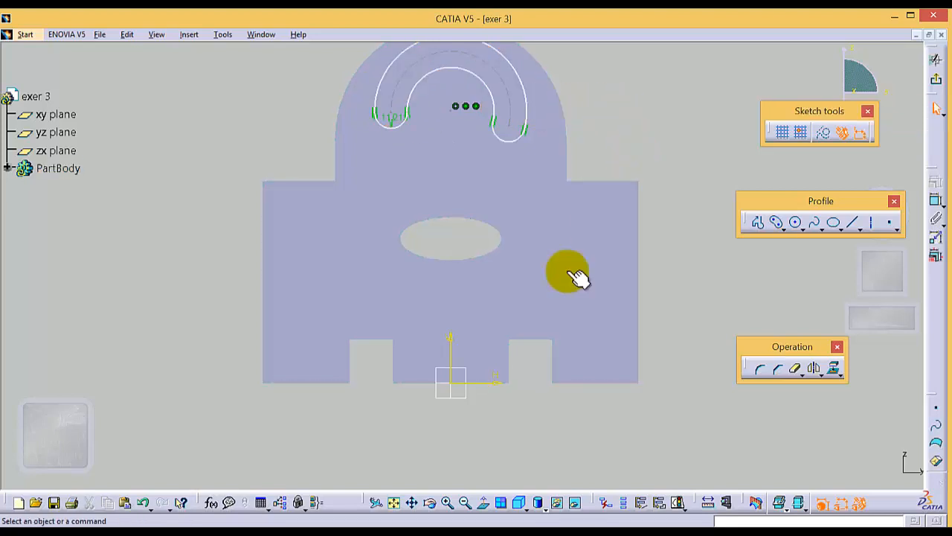
# Make the slot's dashed center arc concentric with the part's rounded top edge using a Concentricity constraint
pyautogui.click(411, 504)
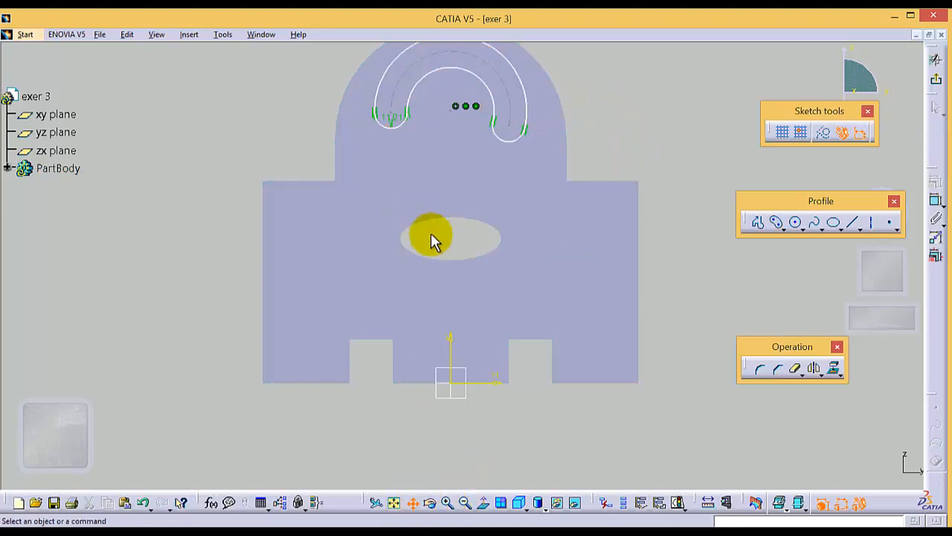
pyautogui.moveTo(432, 236)
pyautogui.mouseDown()
pyautogui.moveTo(421, 296)
pyautogui.moveTo(439, 291)
pyautogui.mouseUp()
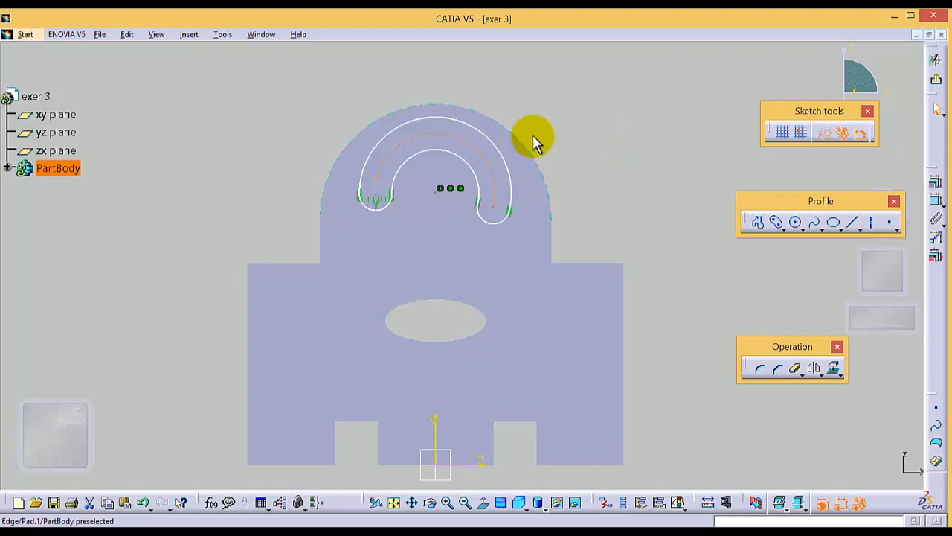
pyautogui.click(473, 143)
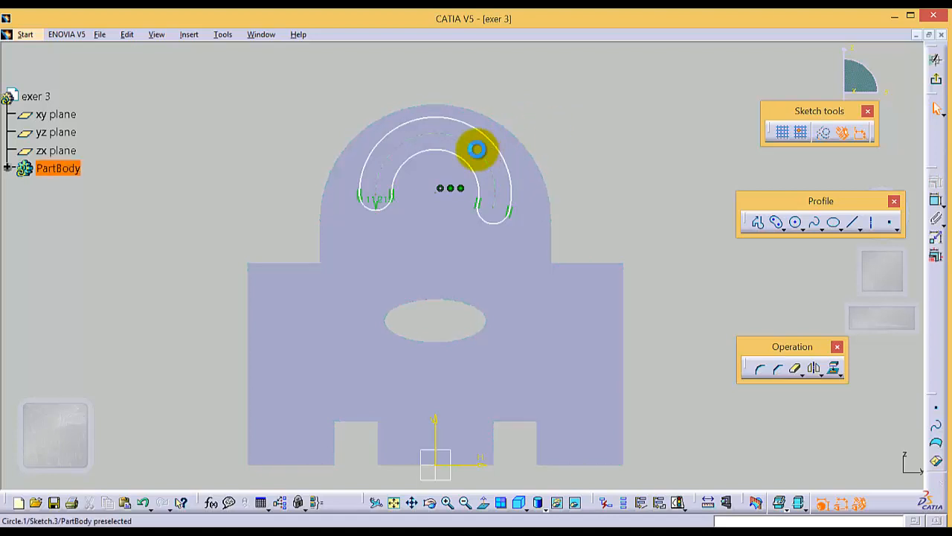
pyautogui.click(493, 150)
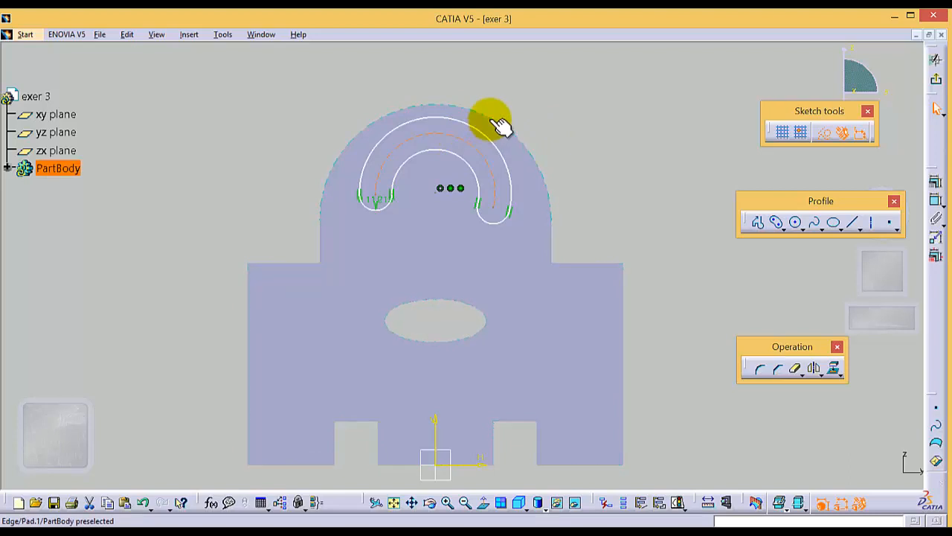
pyautogui.keyDown('ctrl'); pyautogui.click(497, 121); pyautogui.keyUp('ctrl')
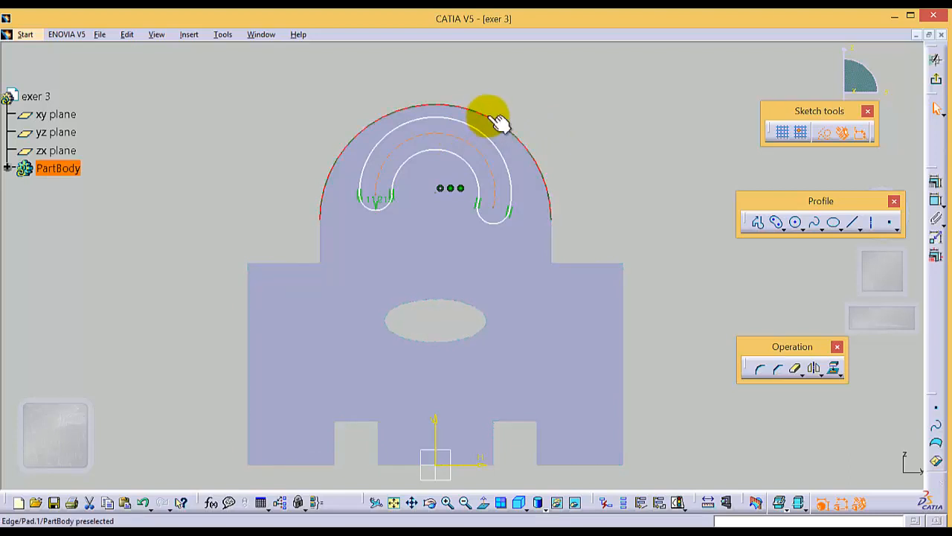
pyautogui.click(936, 182)
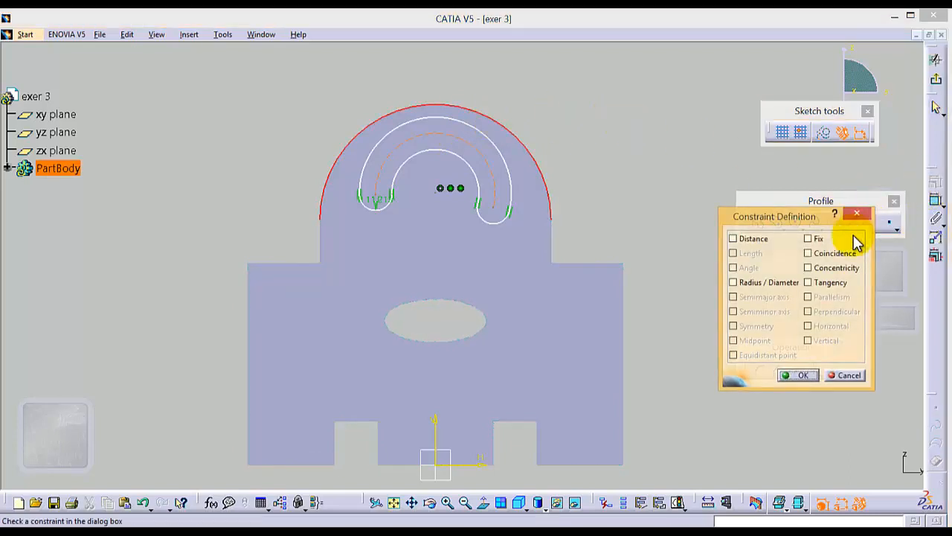
pyautogui.click(811, 269)
pyautogui.click(790, 375)
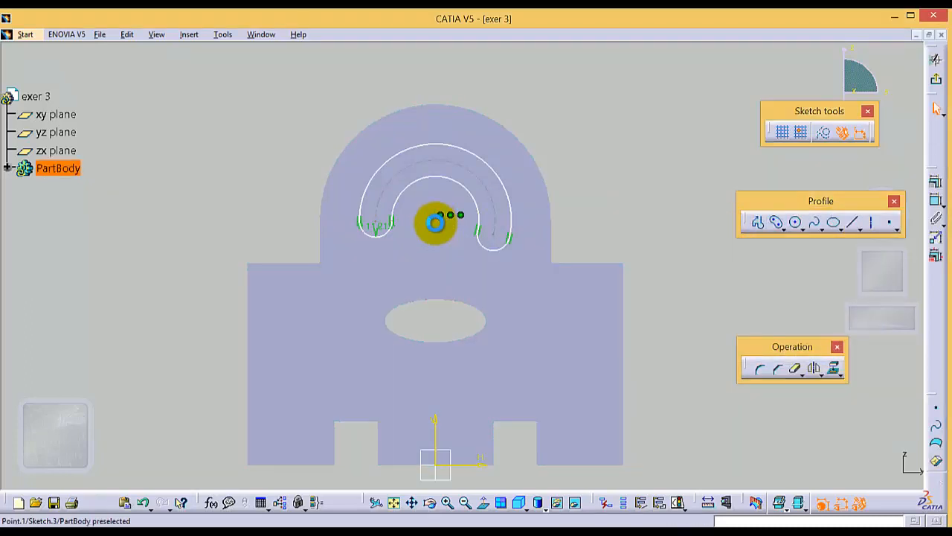
# Dimension the height of the slot's arc center above the sketch origin
pyautogui.click(435, 222)
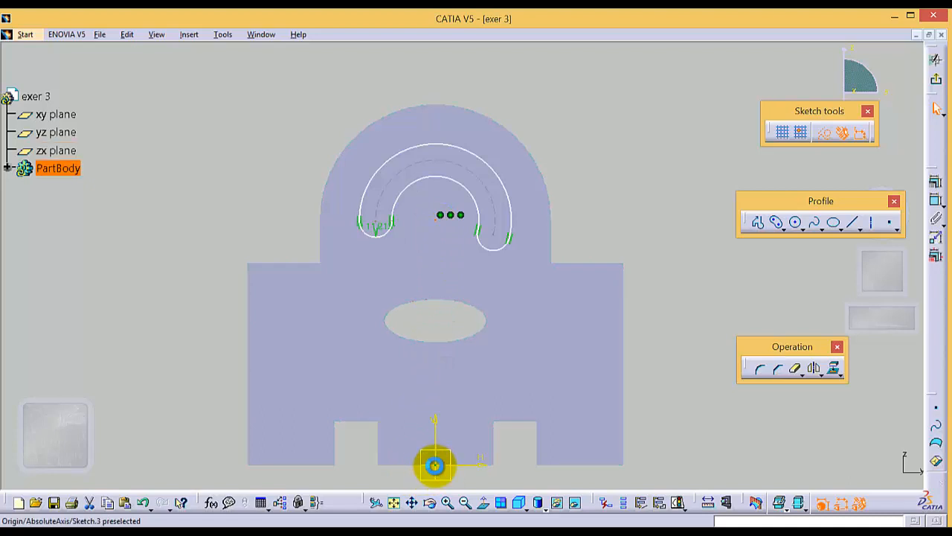
pyautogui.click(935, 200)
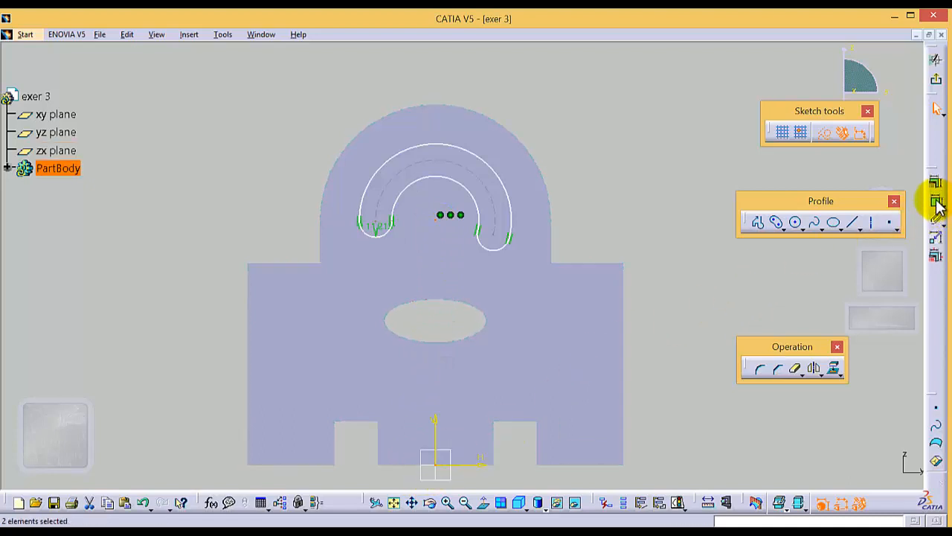
pyautogui.click(179, 334)
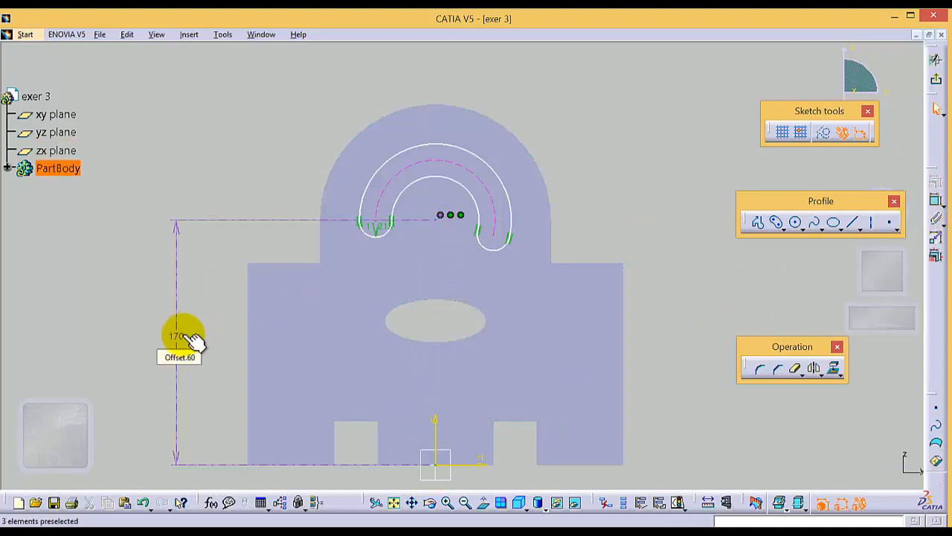
pyautogui.doubleClick(178, 336)
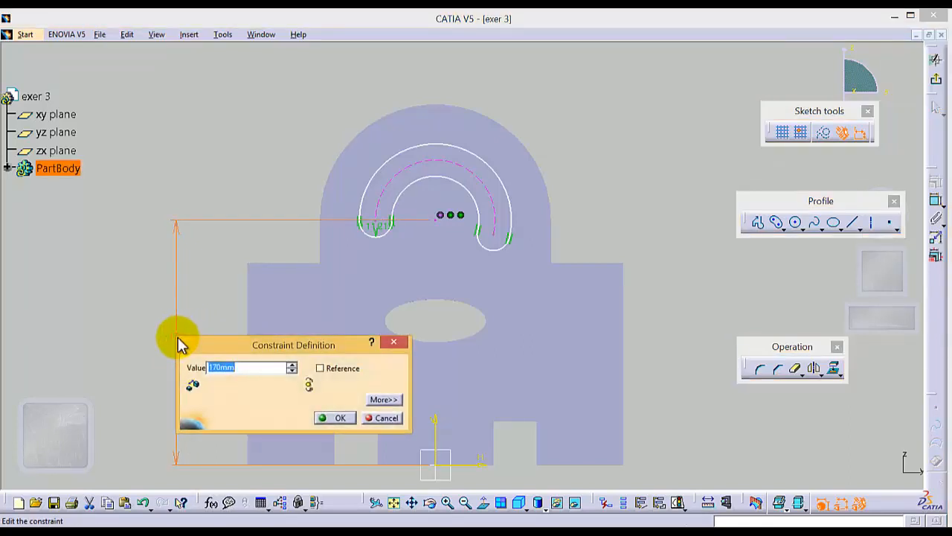
pyautogui.click(333, 418)
pyautogui.click(601, 206)
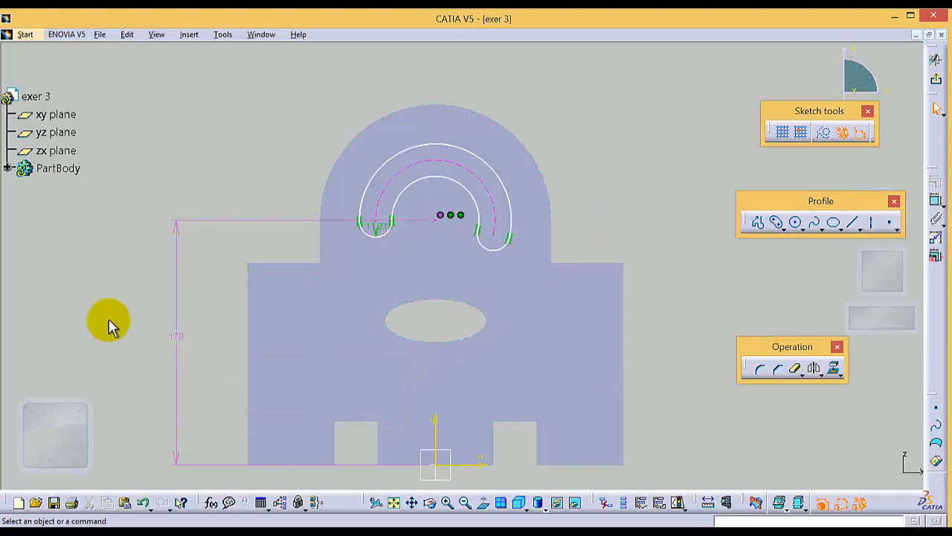
pyautogui.click(176, 340)
pyautogui.click(609, 201)
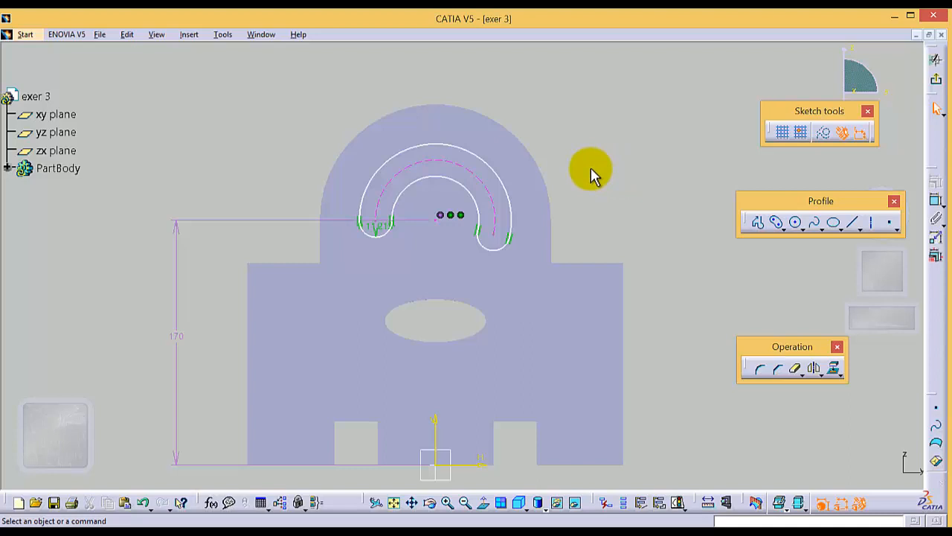
# Dimension the radius of the slot's dashed center arc and set it to 55 mm
pyautogui.click(468, 170)
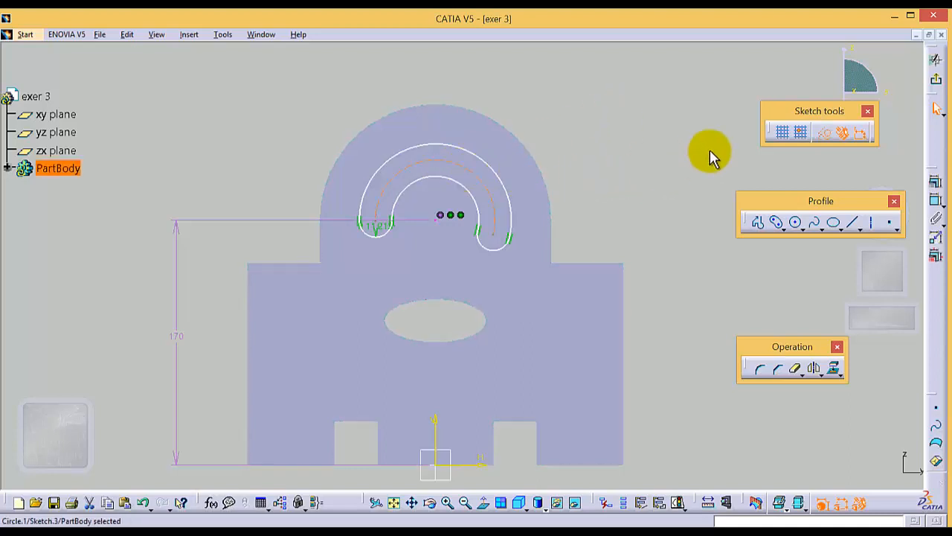
pyautogui.click(936, 201)
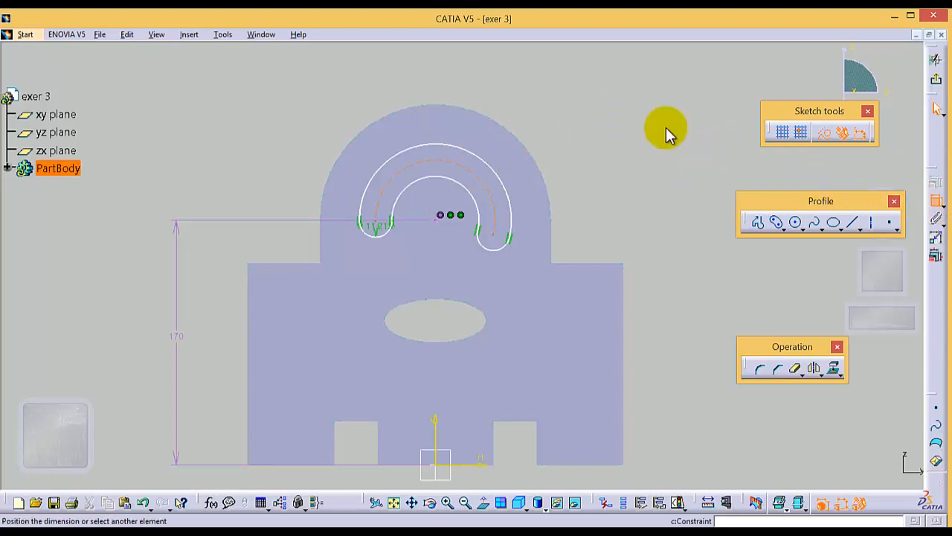
pyautogui.click(269, 71)
pyautogui.doubleClick(268, 63)
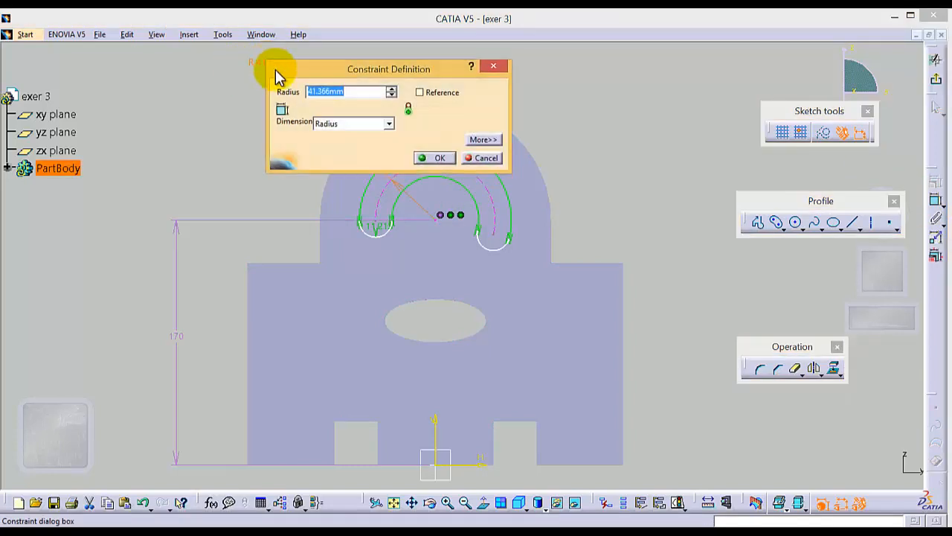
pyautogui.write('55')
pyautogui.press('Return')
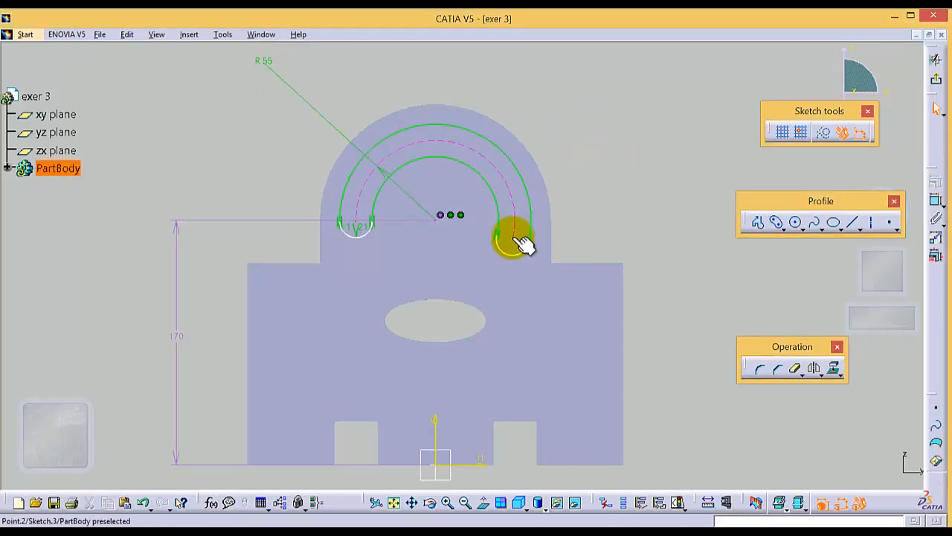
# Delete the arc center's height dimension and move the slot's two end points upward along the center arc
pyautogui.rightClick(179, 339)
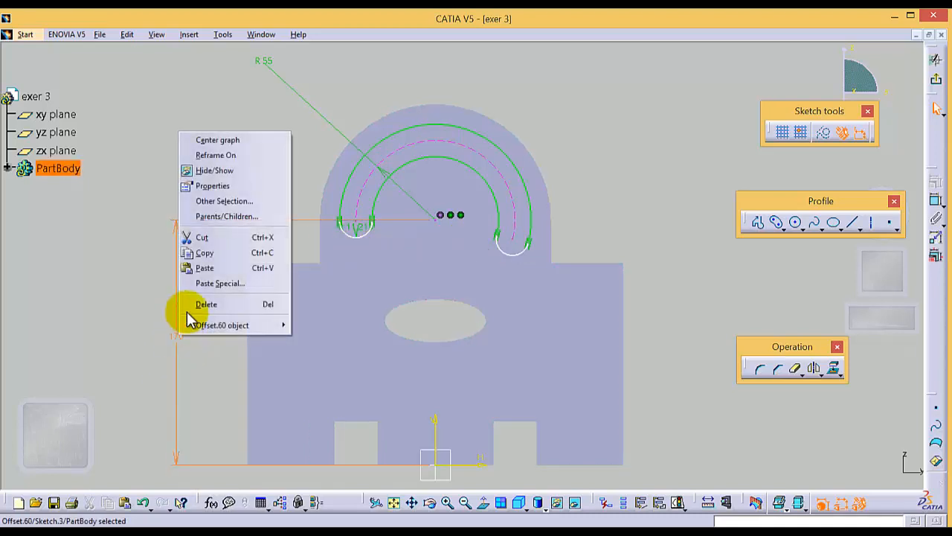
pyautogui.click(201, 302)
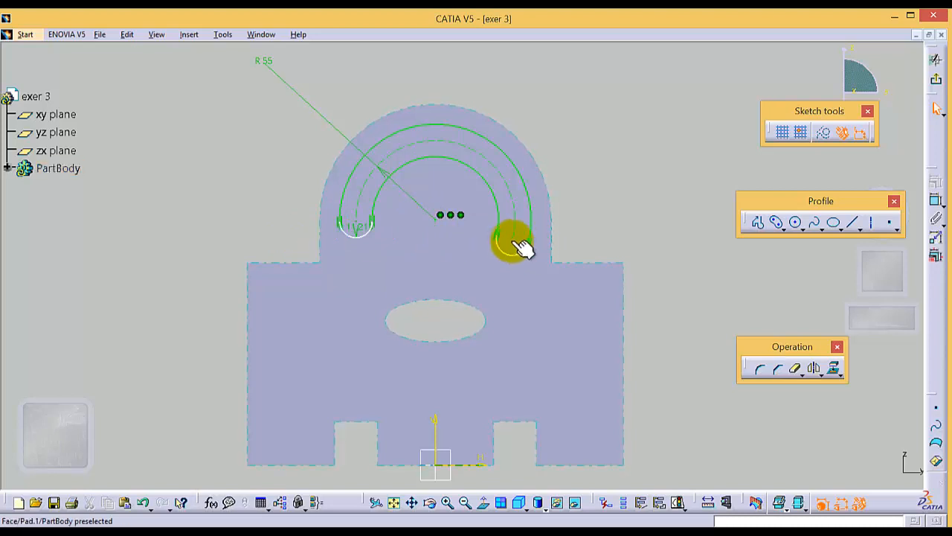
pyautogui.moveTo(513, 237); pyautogui.dragTo(358, 189)
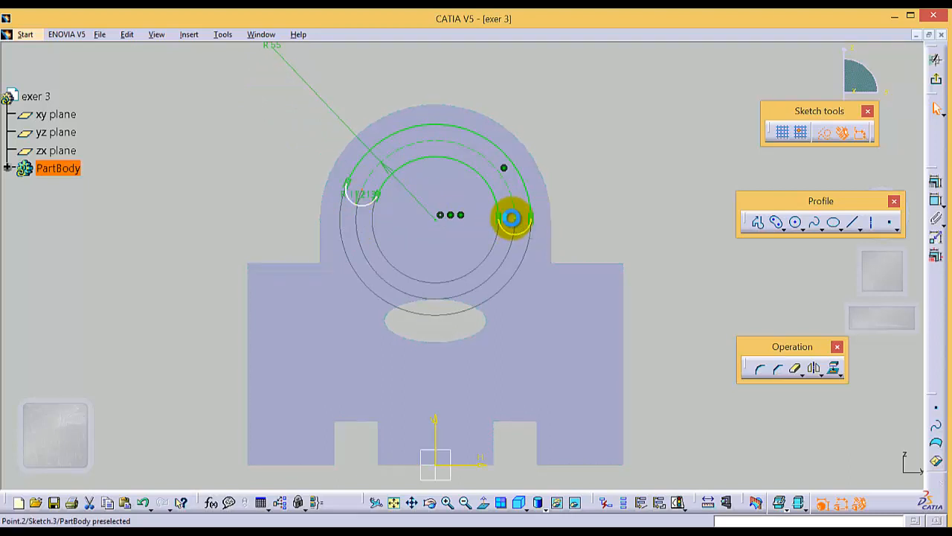
pyautogui.moveTo(511, 218)
pyautogui.mouseDown()
pyautogui.moveTo(514, 197)
pyautogui.moveTo(517, 219)
pyautogui.mouseUp()
pyautogui.click(626, 180)
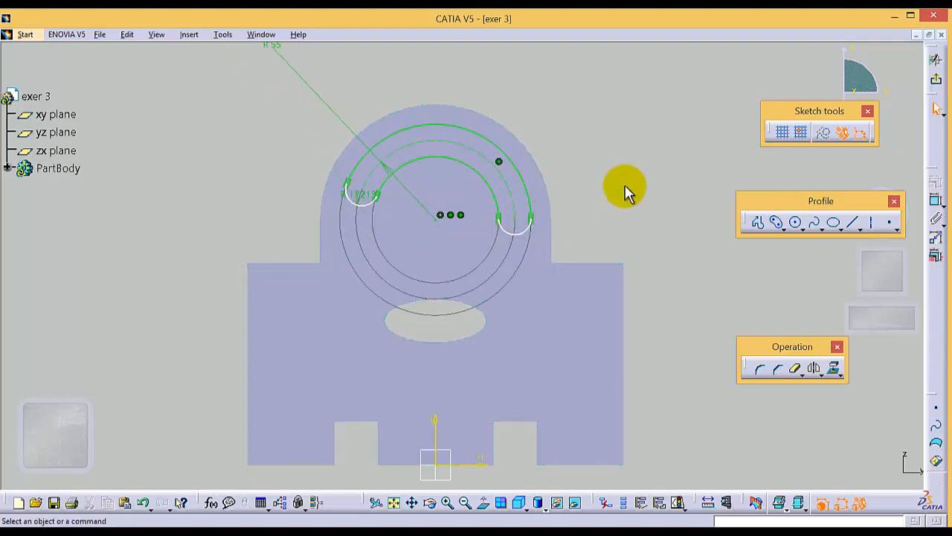
# Draw a construction line between the centers of the slot's two rounded ends and constrain it Horizontal
pyautogui.click(852, 222)
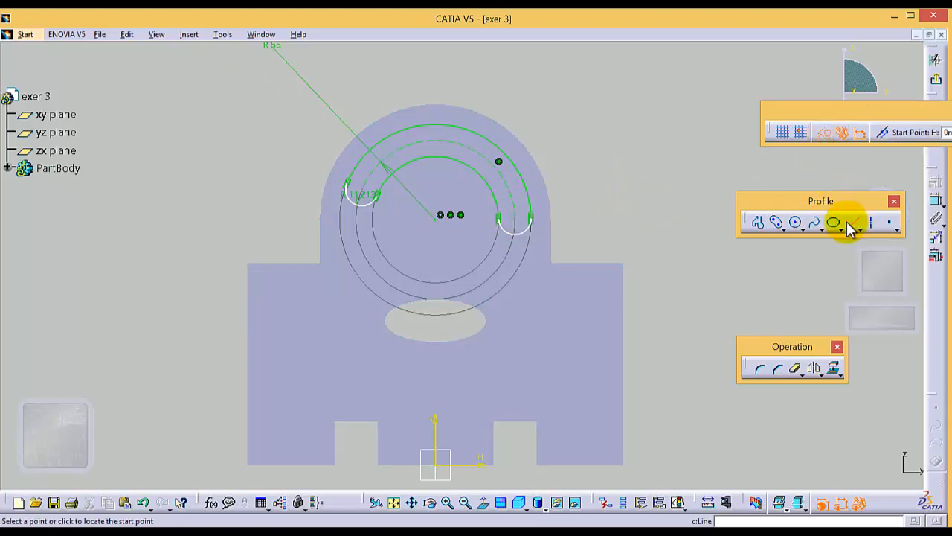
pyautogui.click(524, 223)
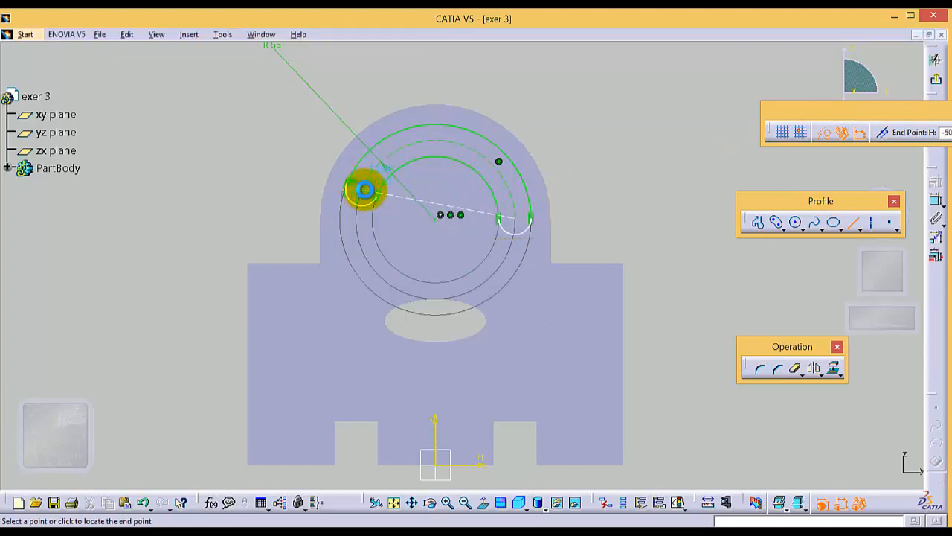
pyautogui.click(365, 190)
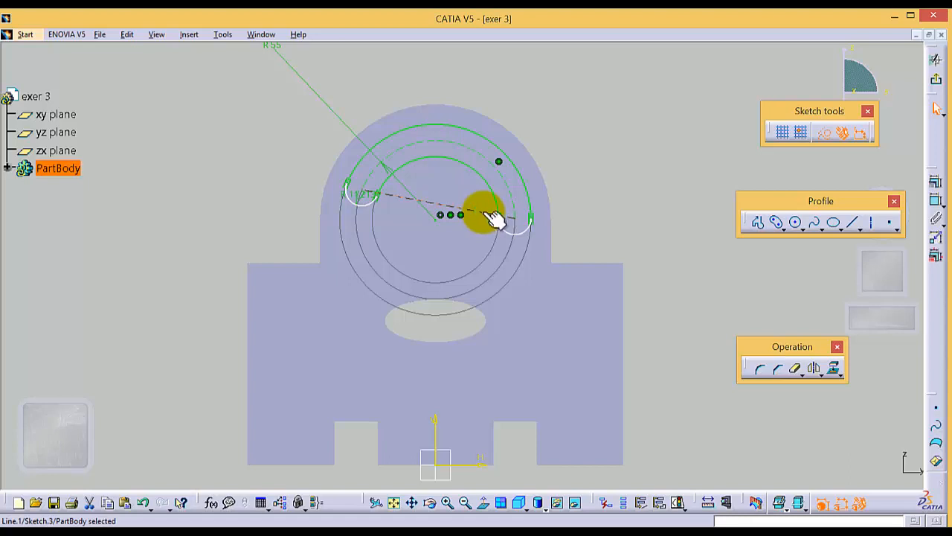
pyautogui.click(936, 182)
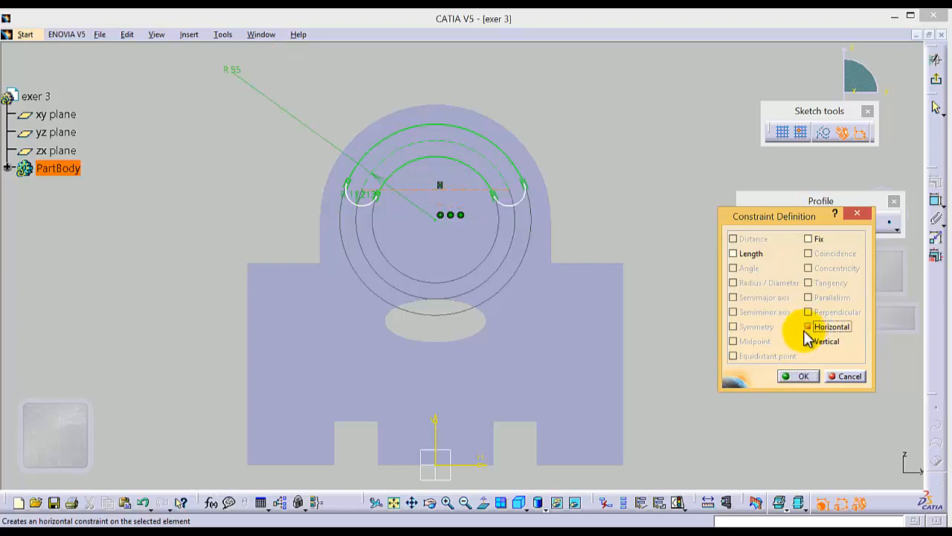
pyautogui.click(797, 375)
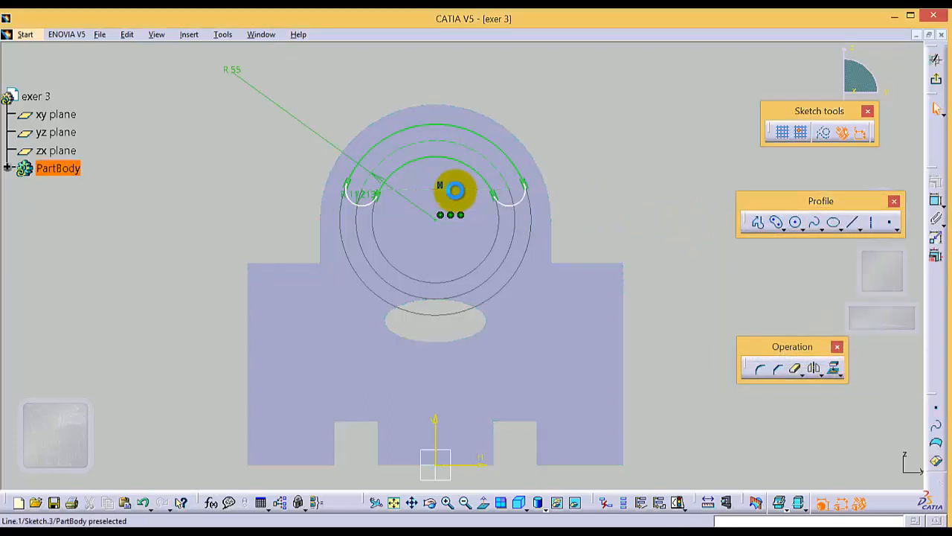
# Move the horizontal construction line between the slot's ends slightly down and select it with the sketch origin for dimensioning
pyautogui.moveTo(455, 191)
pyautogui.mouseDown()
pyautogui.moveTo(461, 261)
pyautogui.moveTo(469, 204)
pyautogui.moveTo(473, 238)
pyautogui.moveTo(477, 230)
pyautogui.moveTo(476, 186)
pyautogui.moveTo(481, 263)
pyautogui.moveTo(483, 198)
pyautogui.moveTo(480, 242)
pyautogui.moveTo(481, 207)
pyautogui.mouseUp()
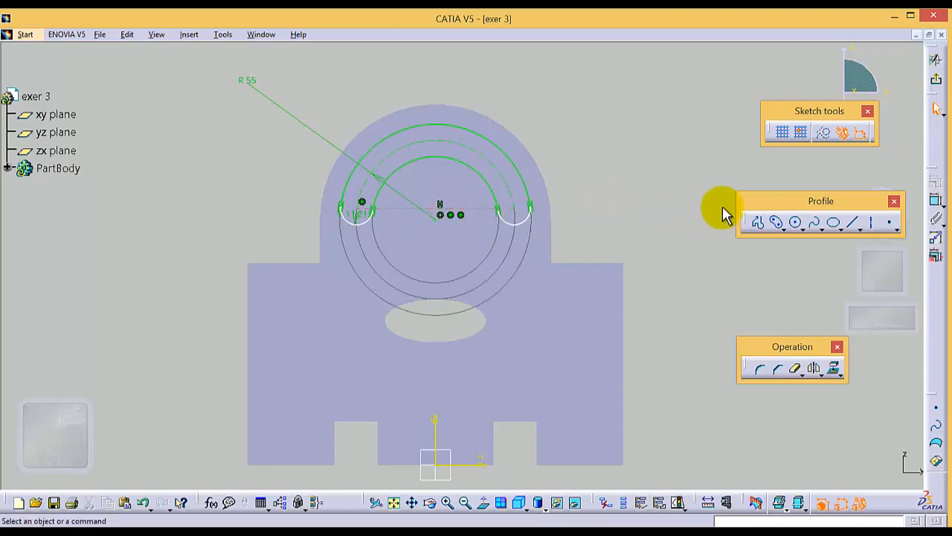
pyautogui.click(472, 207)
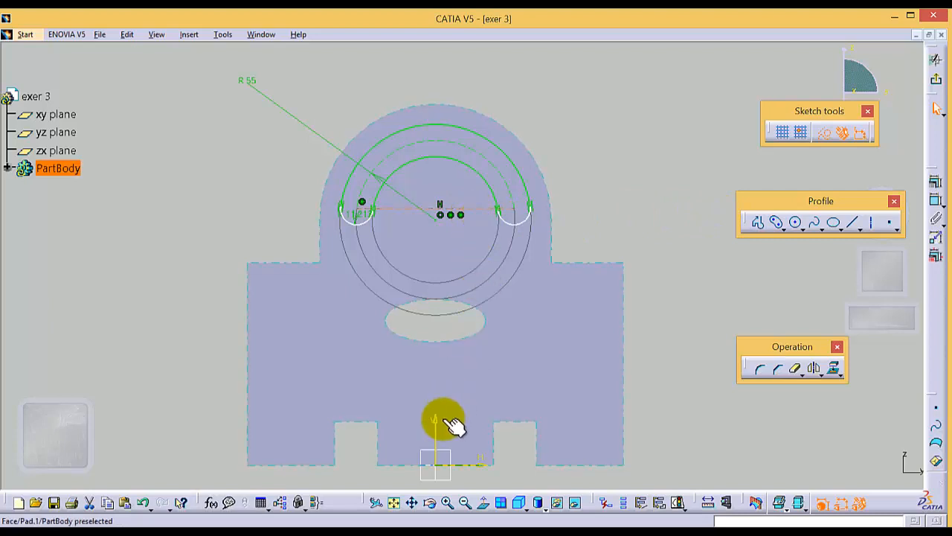
pyautogui.keyDown('ctrl'); pyautogui.click(435, 463); pyautogui.keyUp('ctrl')
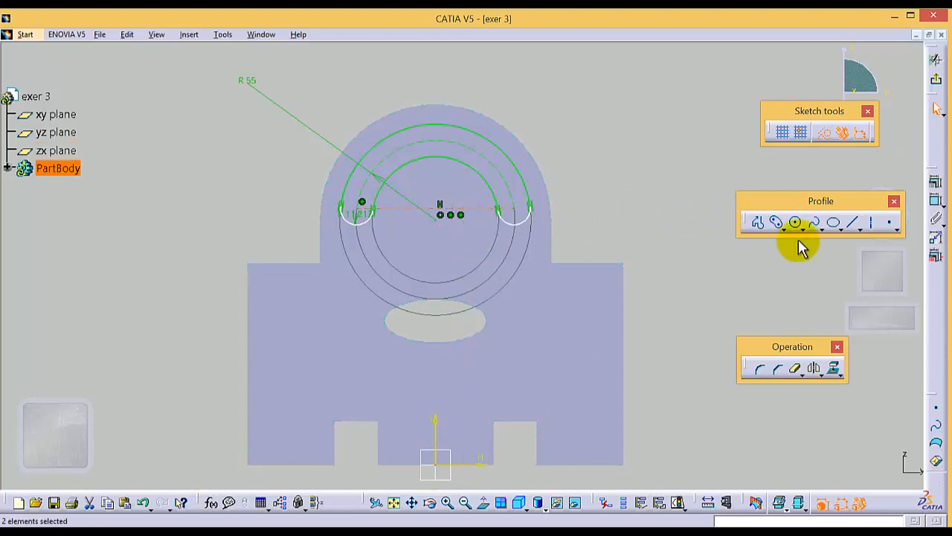